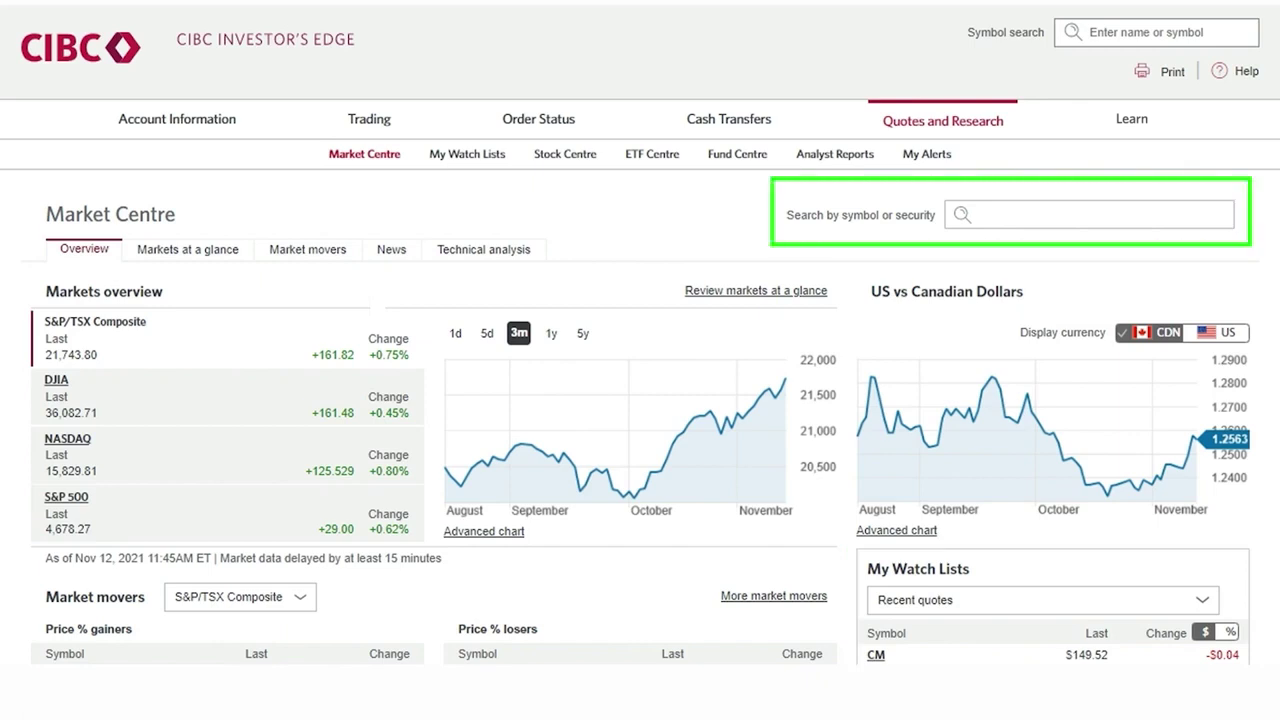
# - Search for 'cm' and open Canadian Imperial Bank of Commerce's TSX (CDN) listing
pyautogui.click(1018, 214)
pyautogui.write('cm')
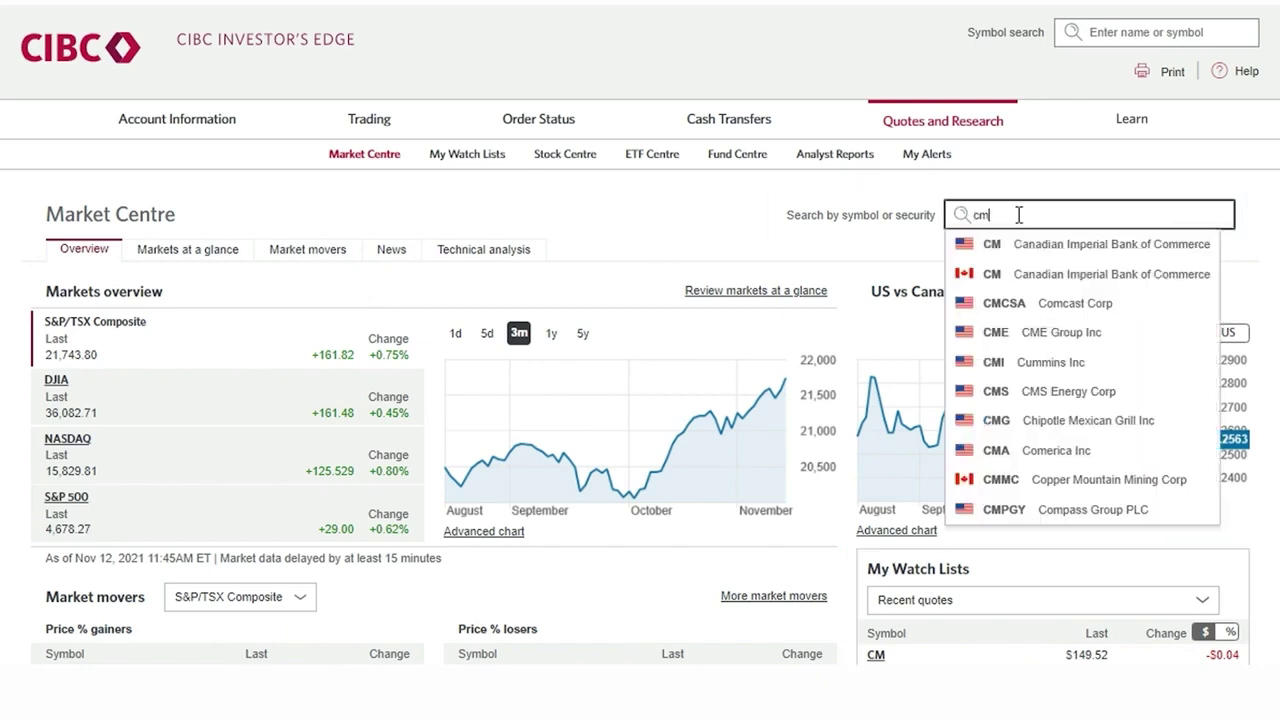
pyautogui.click(1074, 275)
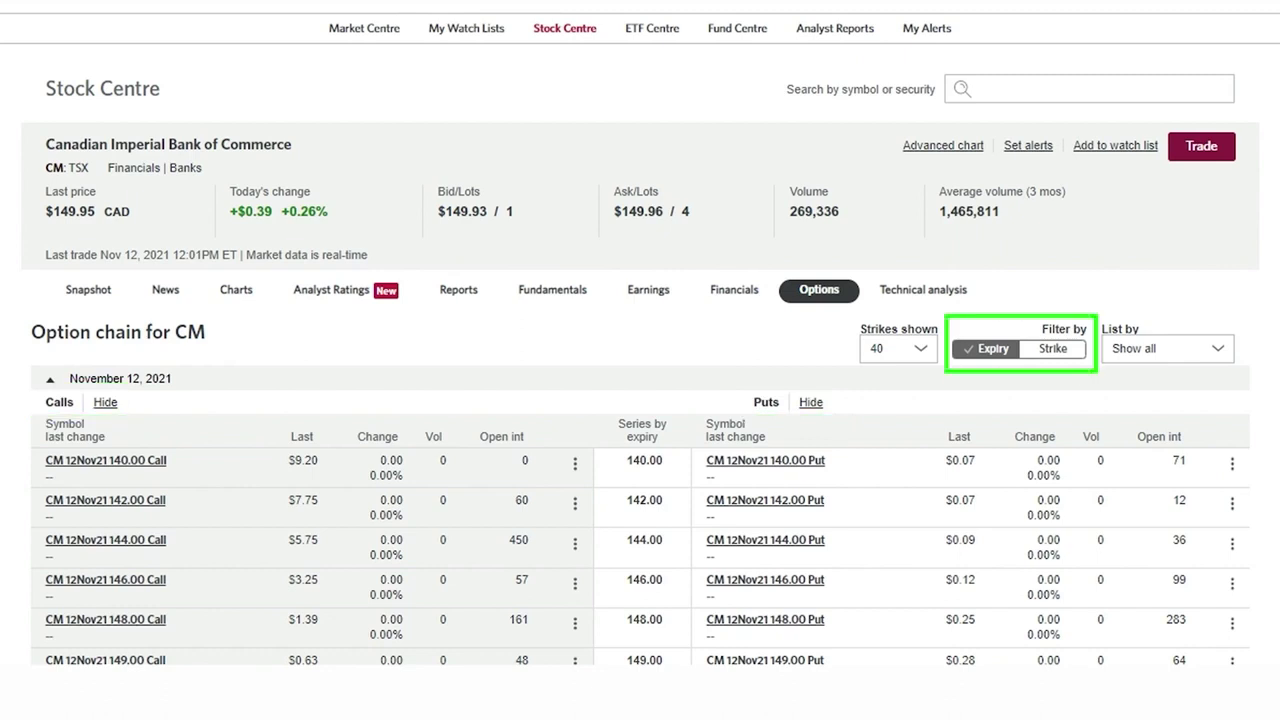
# - Filter the CM option chain by Strike and scroll down to the $150.00 strike
pyautogui.click(1053, 348)
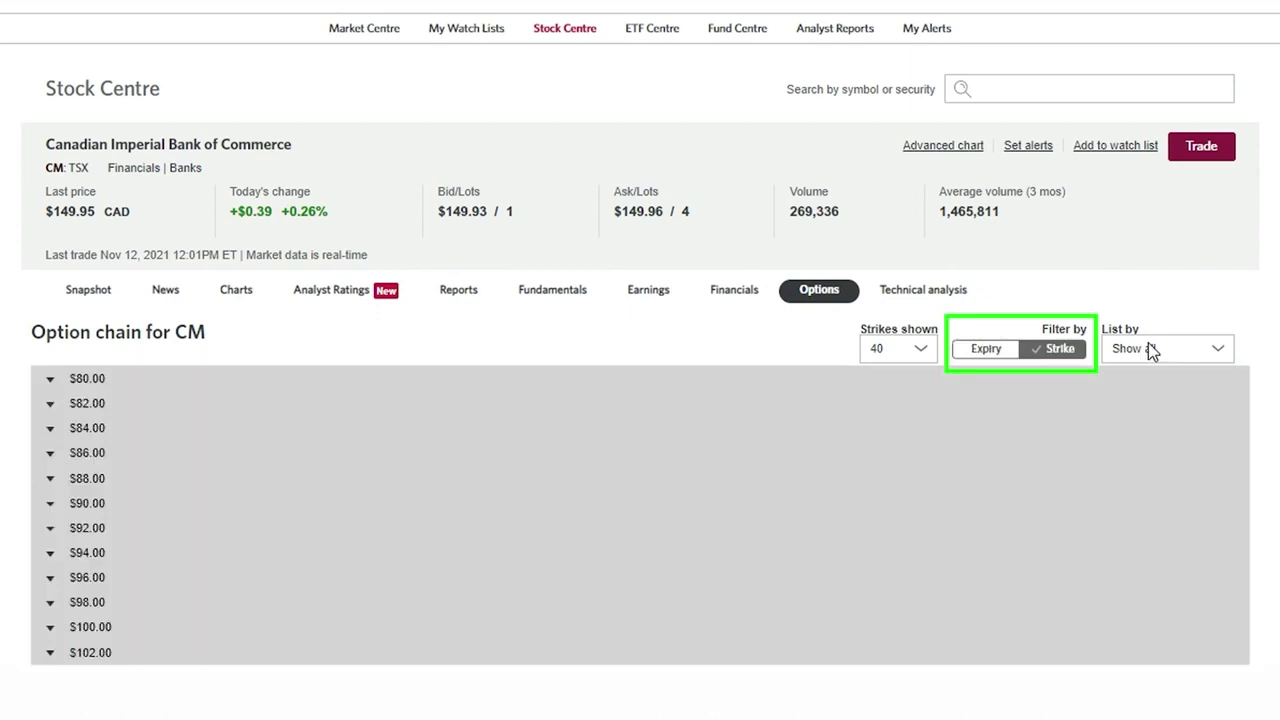
pyautogui.click(1143, 348)
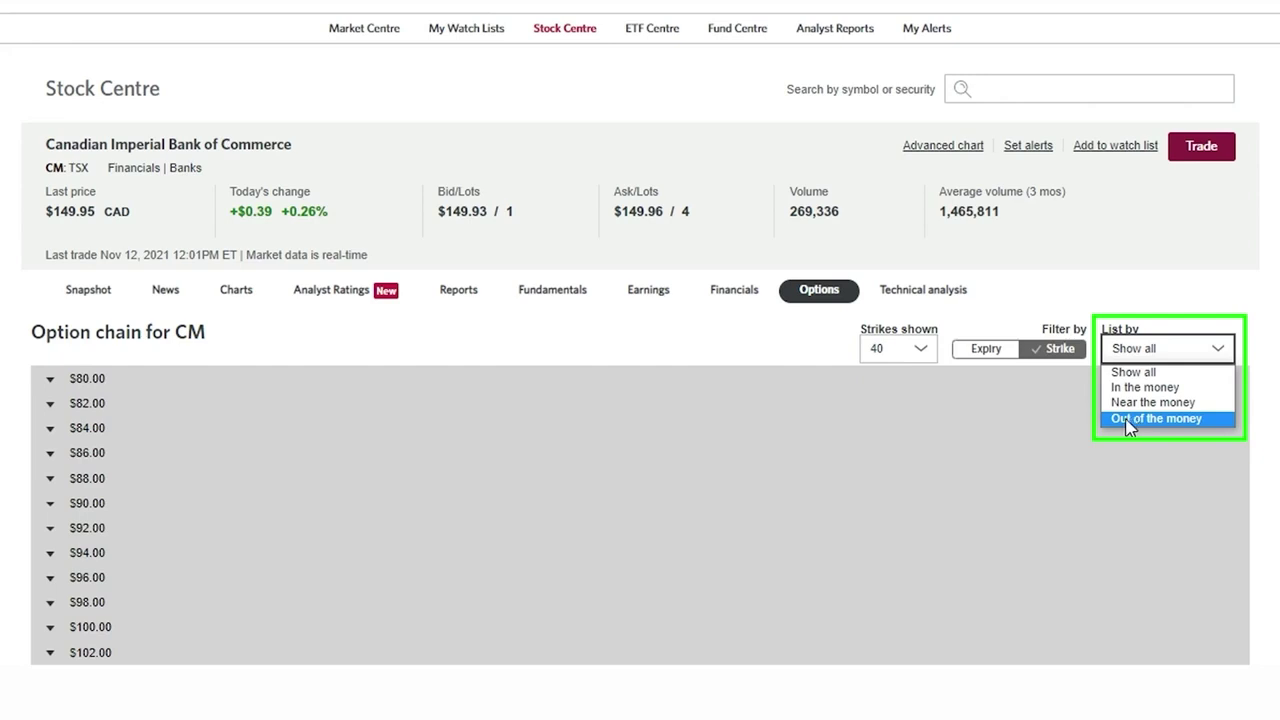
pyautogui.scroll(-6, 289, 314)
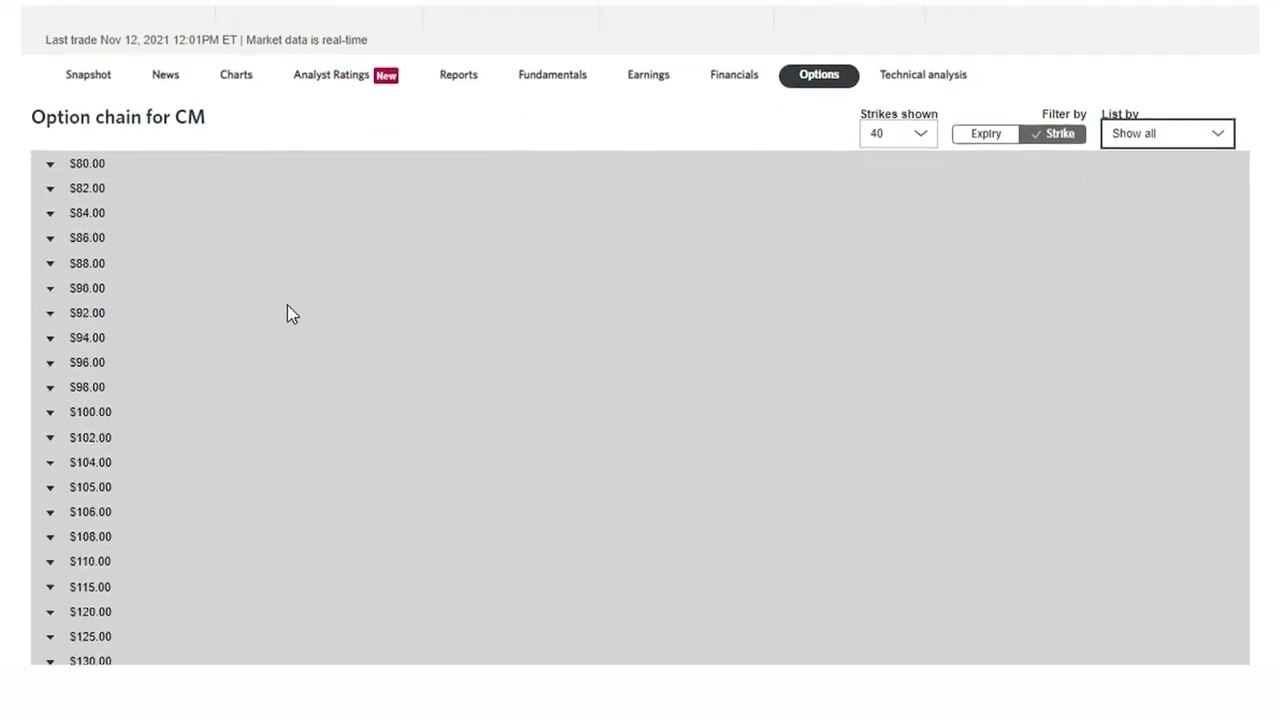
pyautogui.scroll(-3, 150, 470)
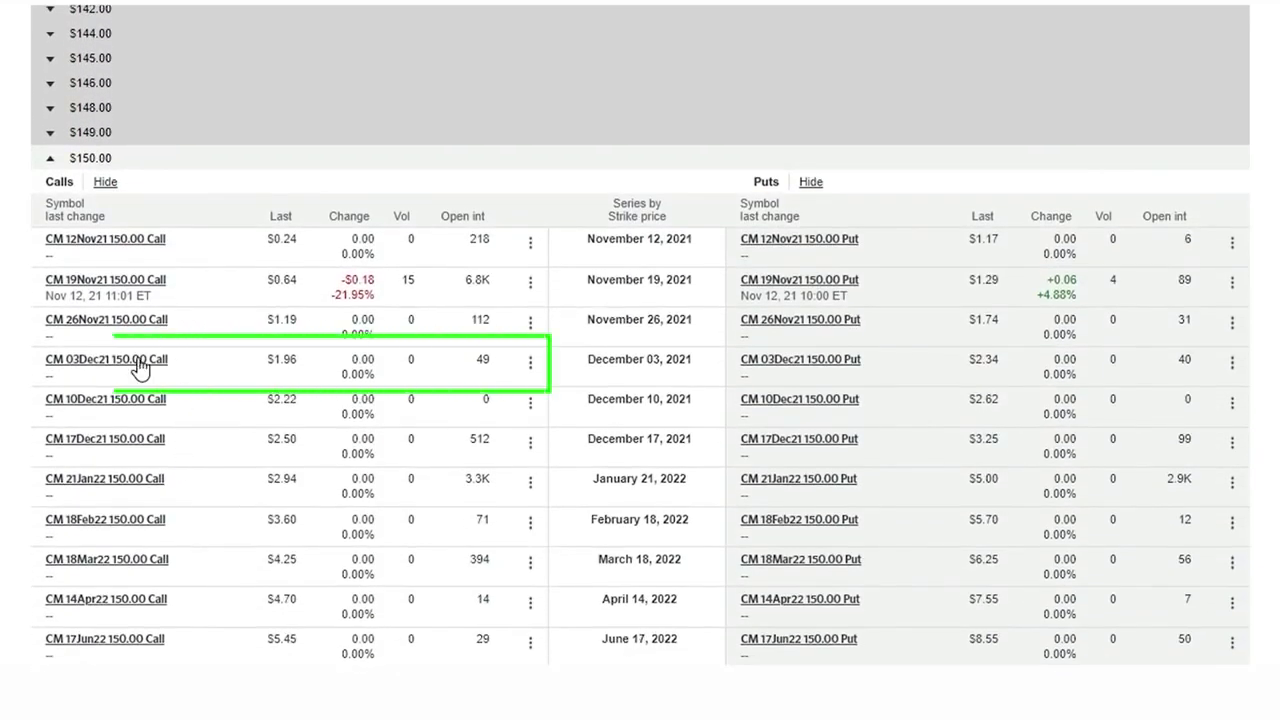
# - Open Option details for the CM 03Dec21 150.00 Call and scroll down to its payoff chart
pyautogui.click(531, 368)
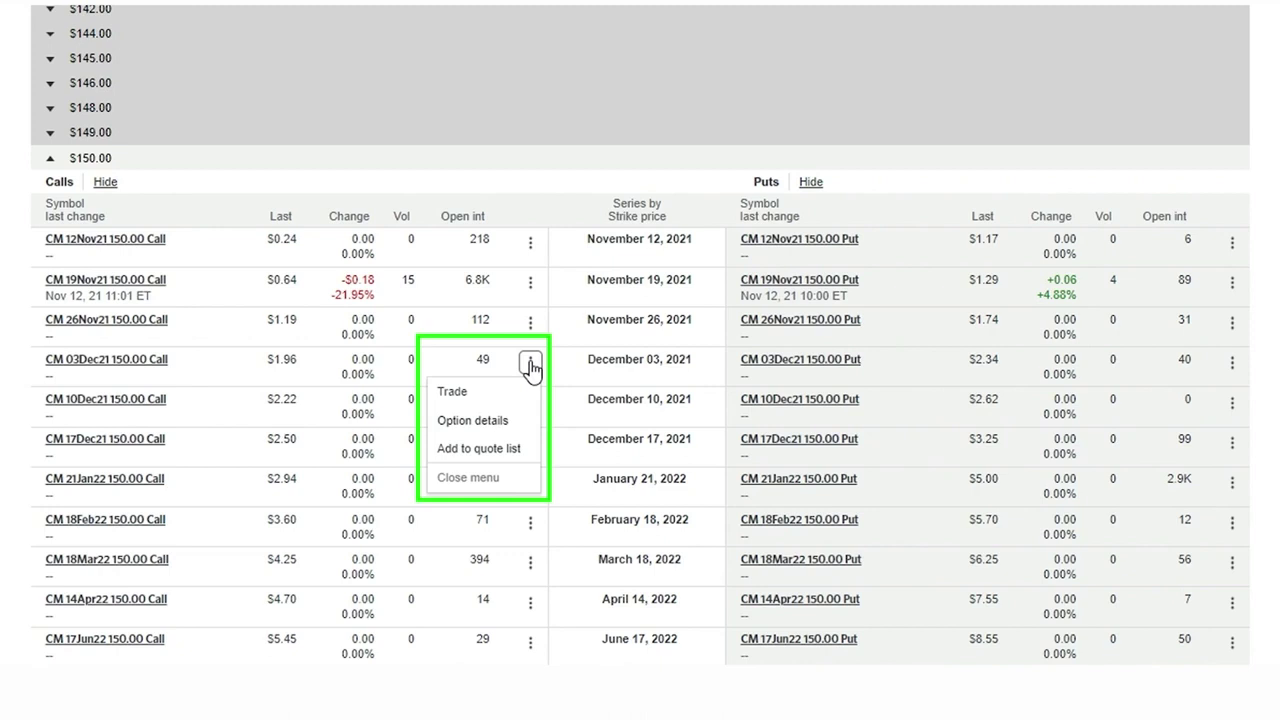
pyautogui.click(493, 422)
pyautogui.scroll(-1, 533, 400)
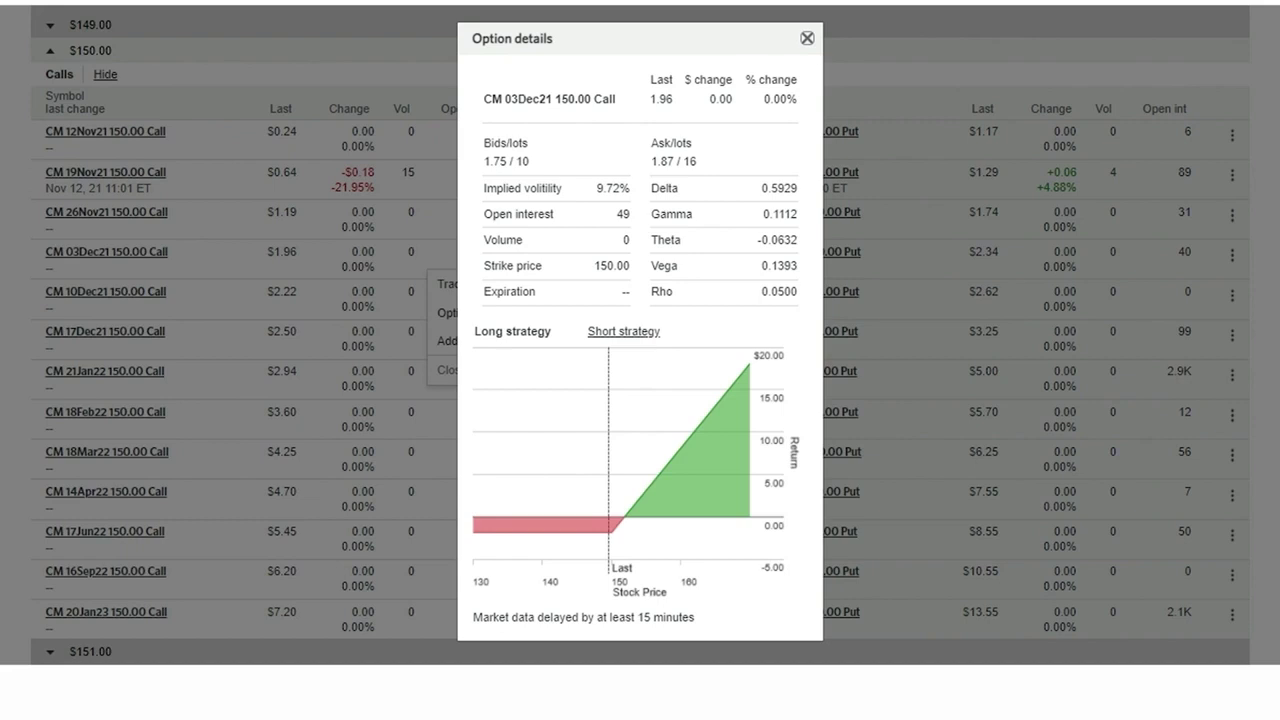
# - Close the Option details dialog for the 03Dec21 150.00 Call
pyautogui.click(806, 42)
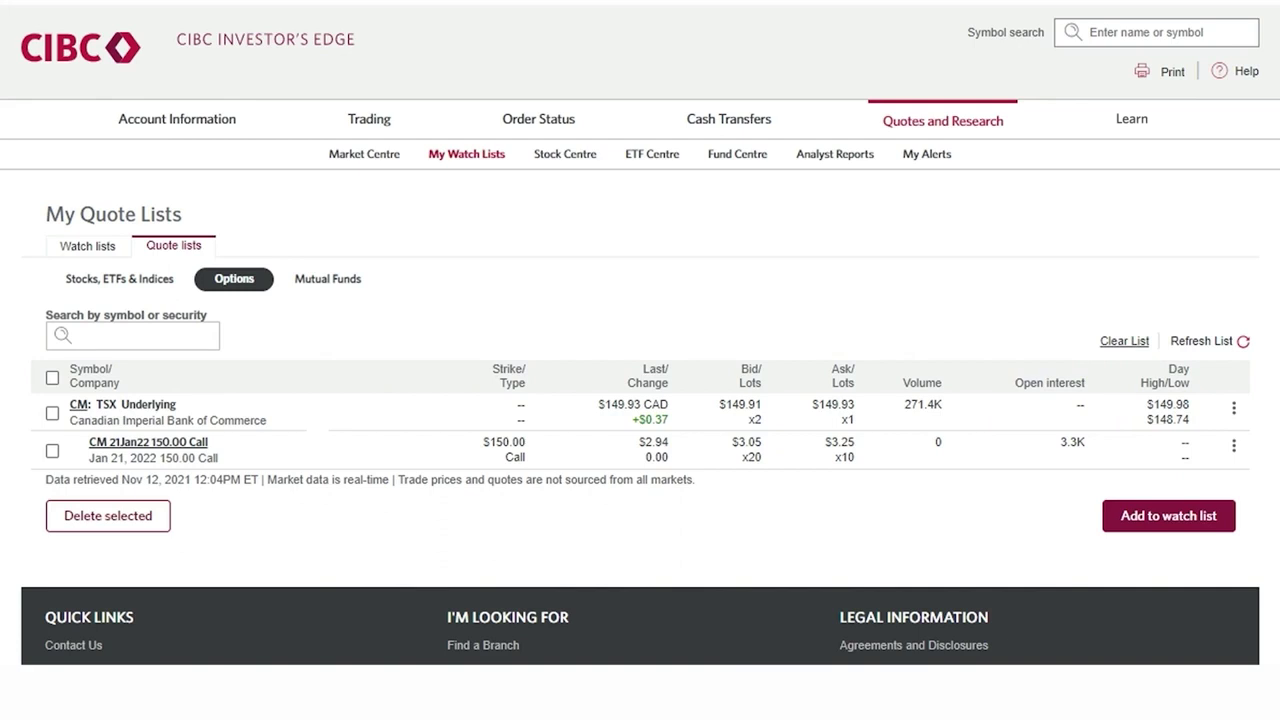
# - Start a Trade order for the CM 21Jan22 150.00 Call from its actions menu
pyautogui.scroll(-2, 1234, 349)
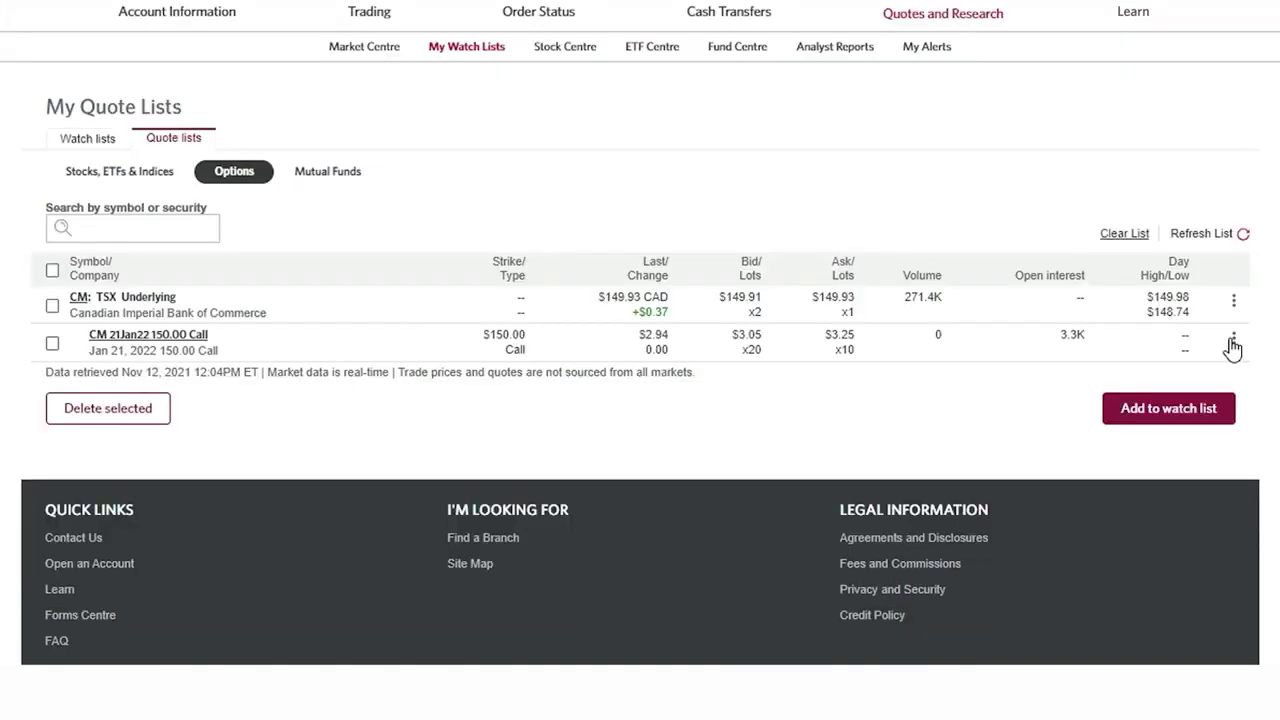
pyautogui.click(1233, 341)
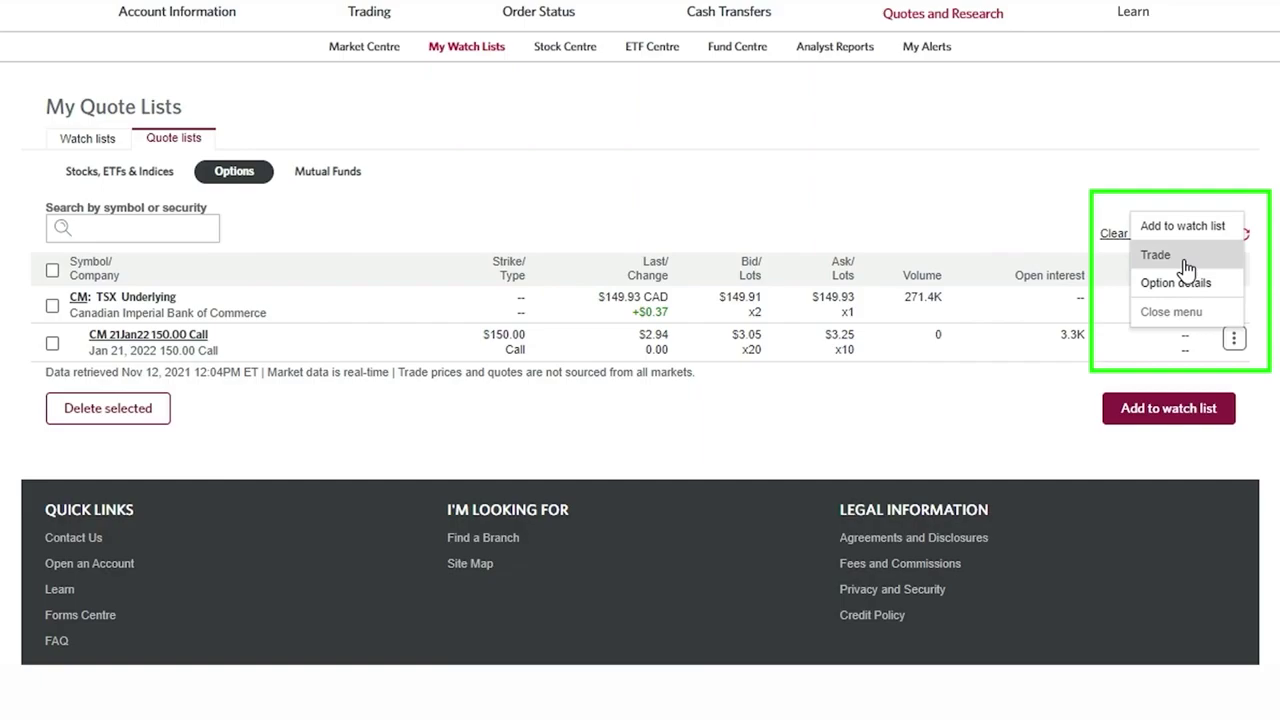
pyautogui.click(1187, 268)
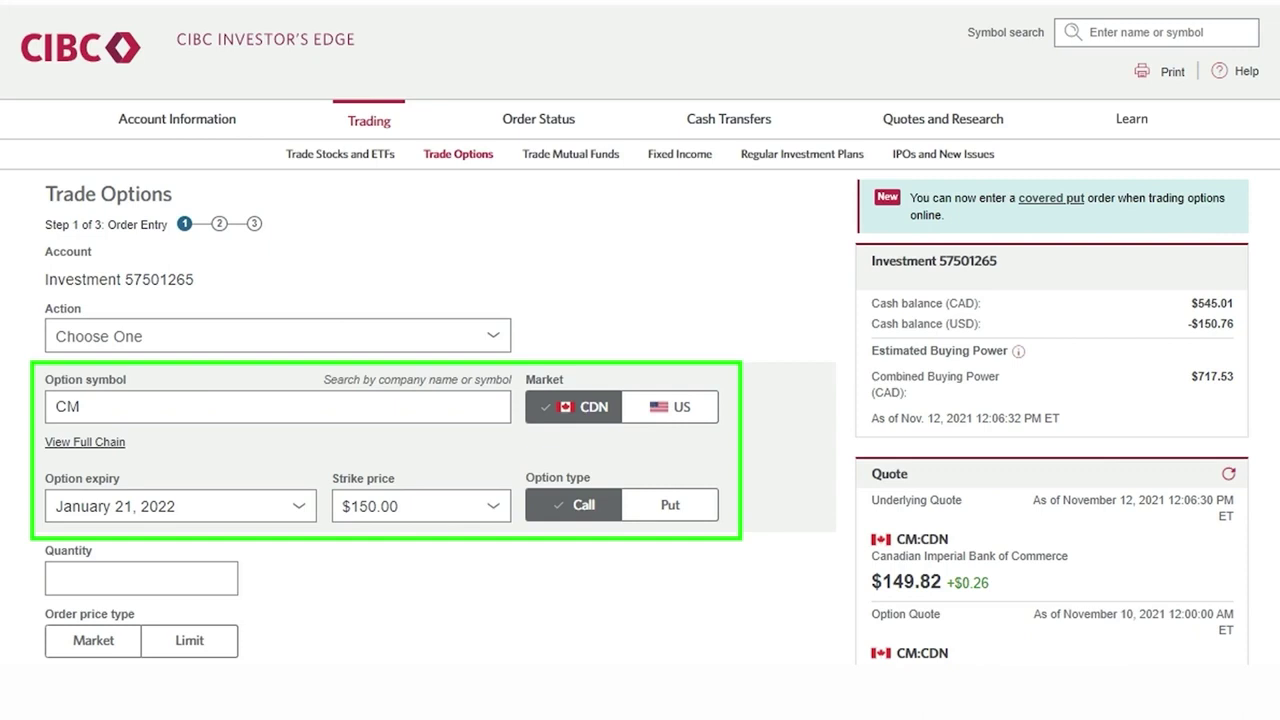
pyautogui.scroll(-1, 146, 177)
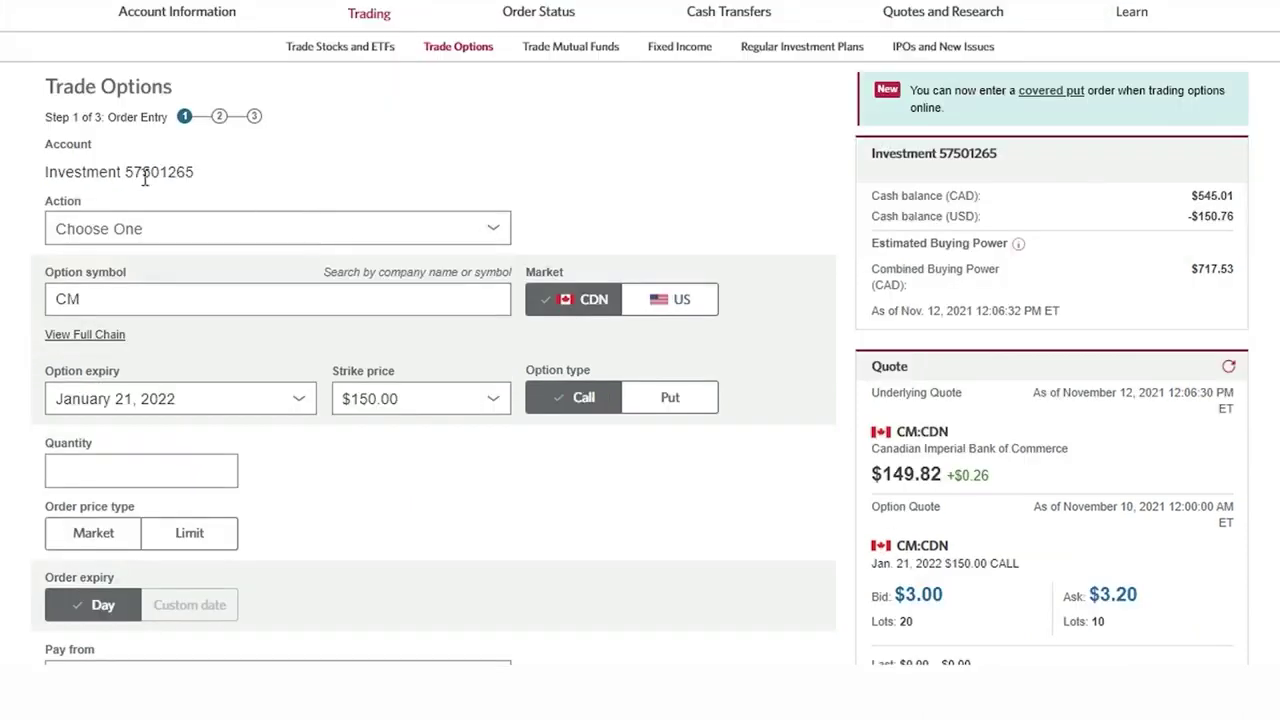
# - Set the order to Buy to Open 10 contracts at a $3.00 limit
pyautogui.click(208, 241)
pyautogui.click(166, 276)
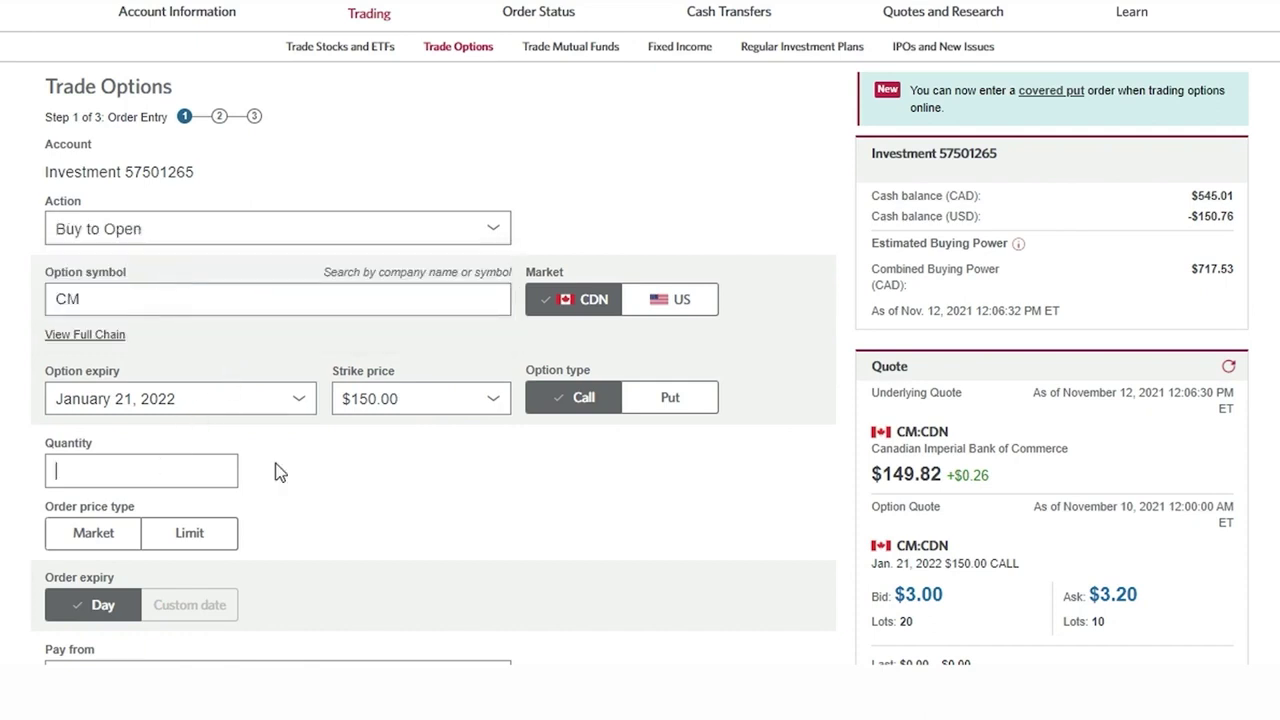
pyautogui.write('10')
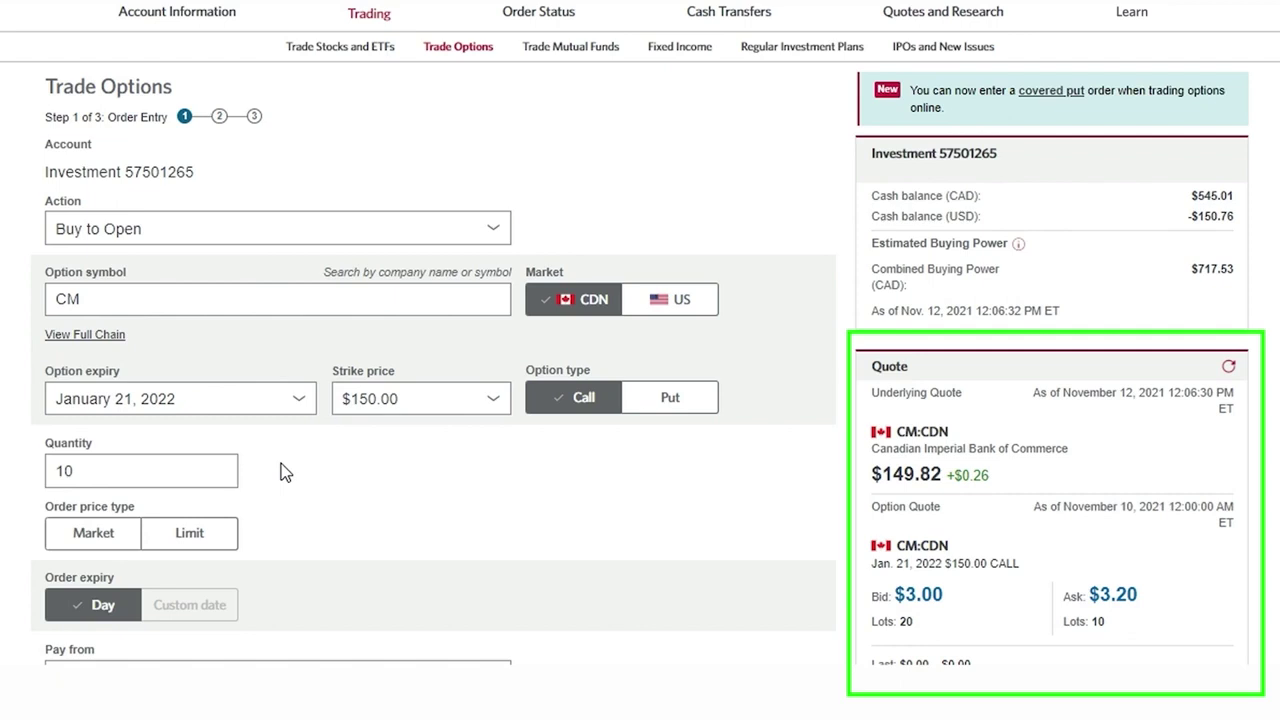
pyautogui.scroll(-1, 281, 472)
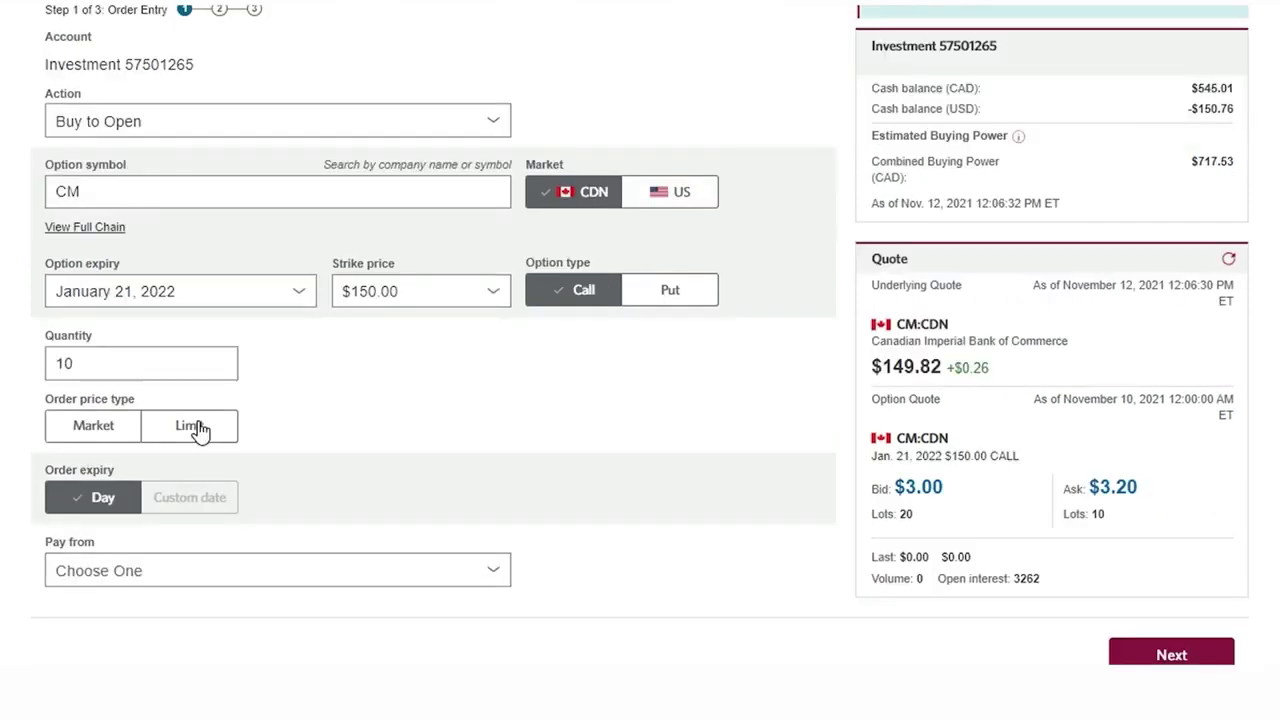
pyautogui.click(200, 430)
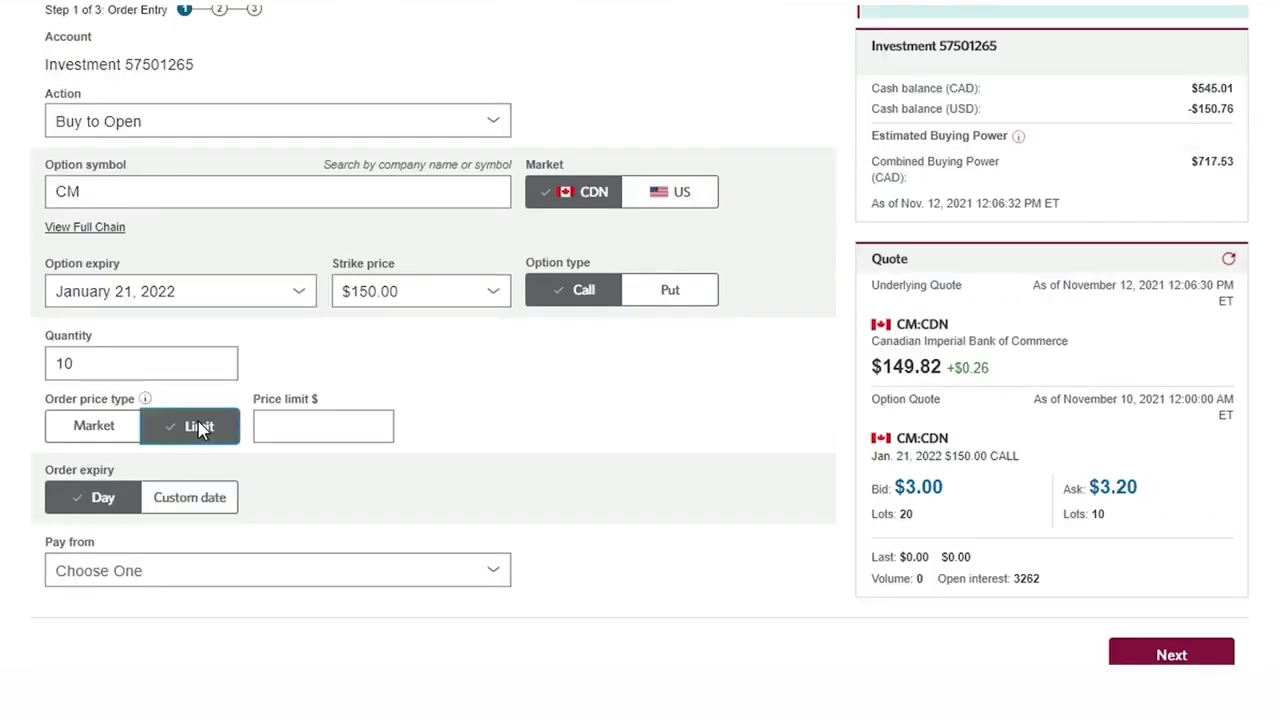
pyautogui.click(296, 420)
pyautogui.write('3.00')
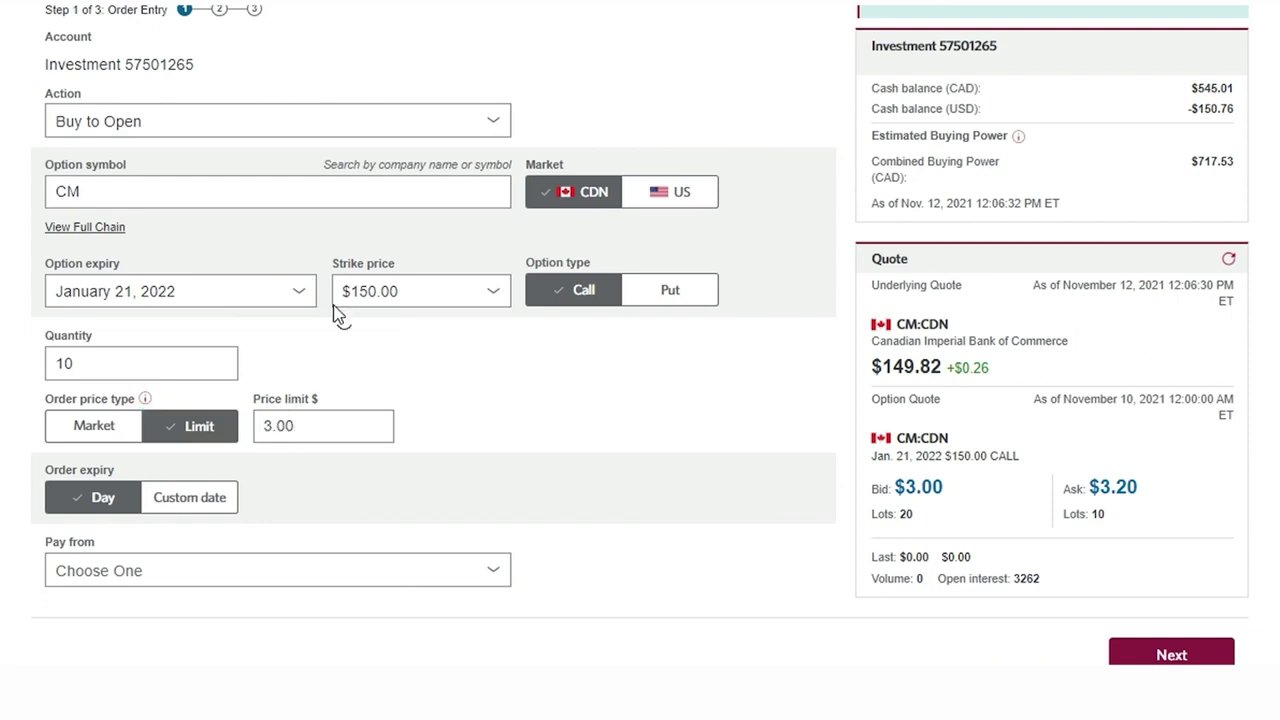
# - Pay from the Investment Account (CAD) and continue to order verification
pyautogui.scroll(-2, 305, 495)
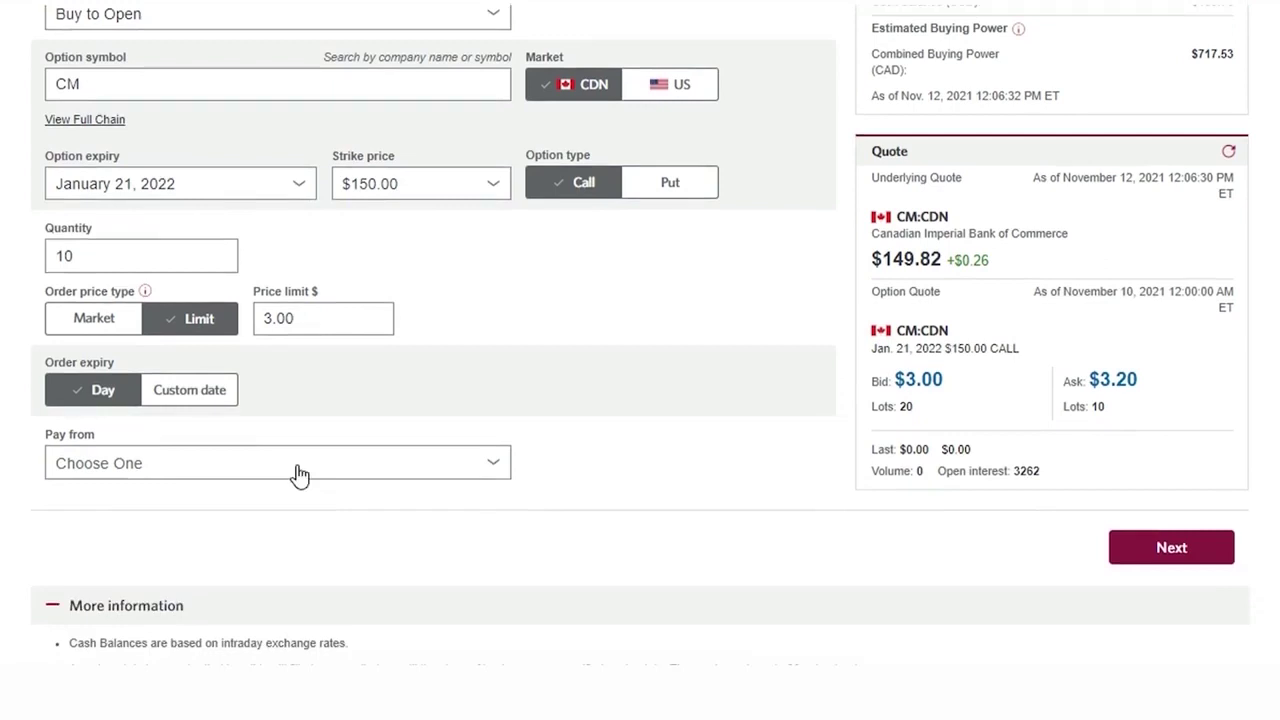
pyautogui.click(300, 476)
pyautogui.click(250, 508)
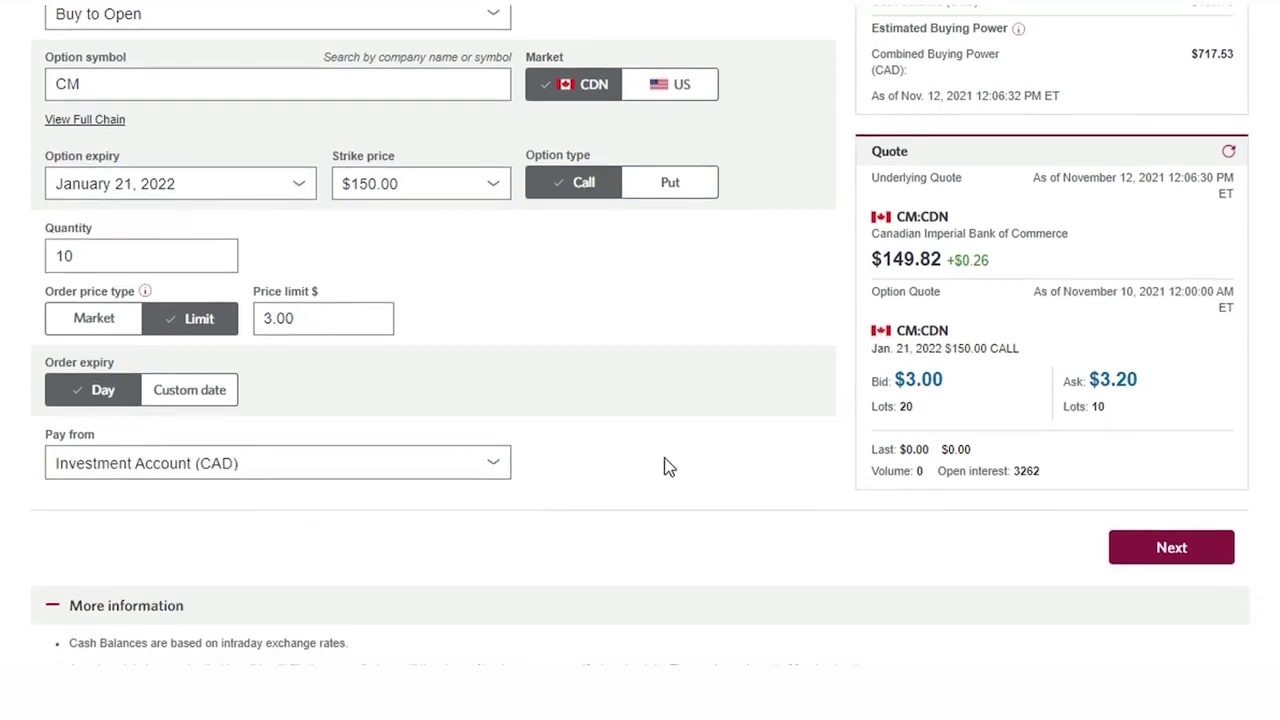
pyautogui.click(1166, 552)
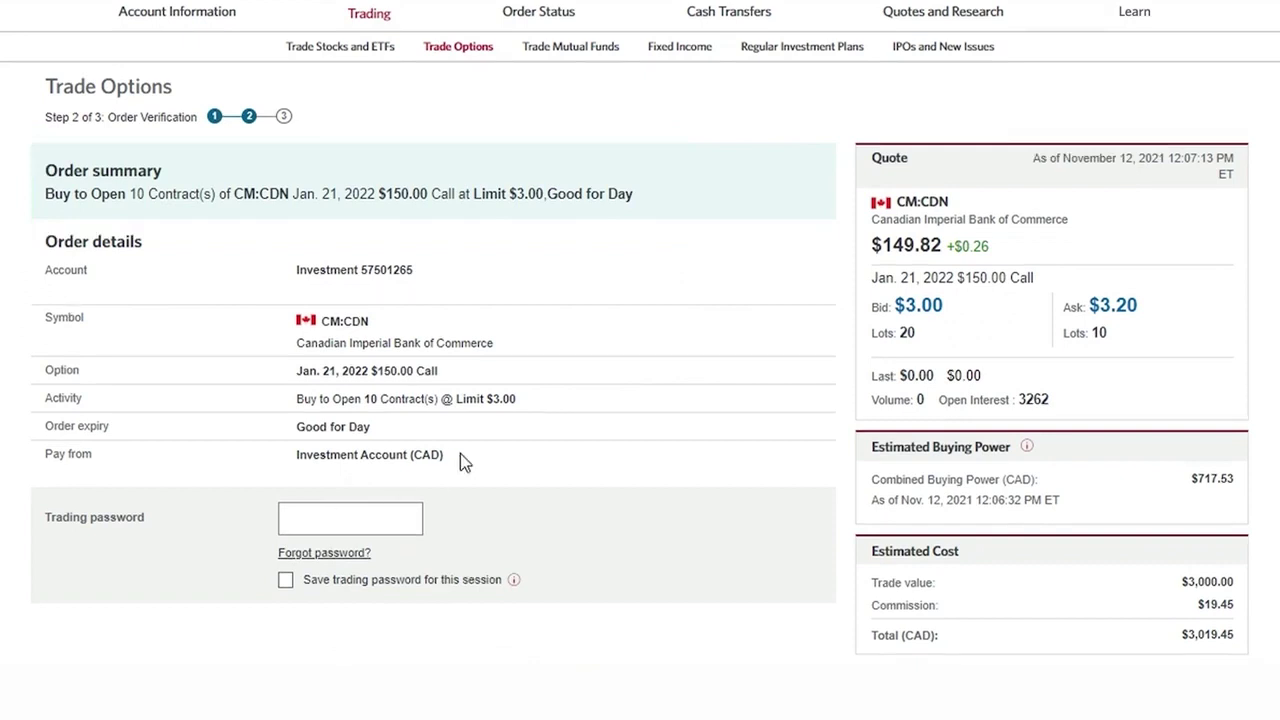
pyautogui.scroll(-1, 460, 453)
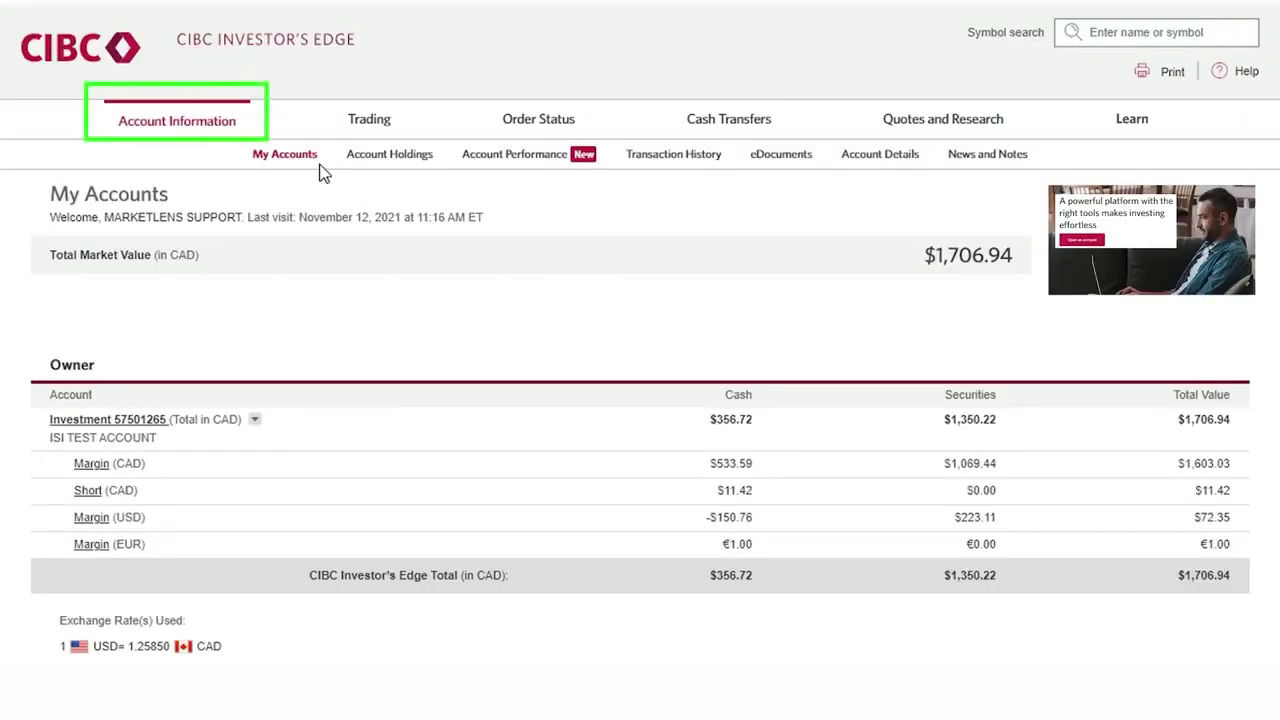
# - Go to the Trading section and bring up the Trade Options form
pyautogui.click(372, 122)
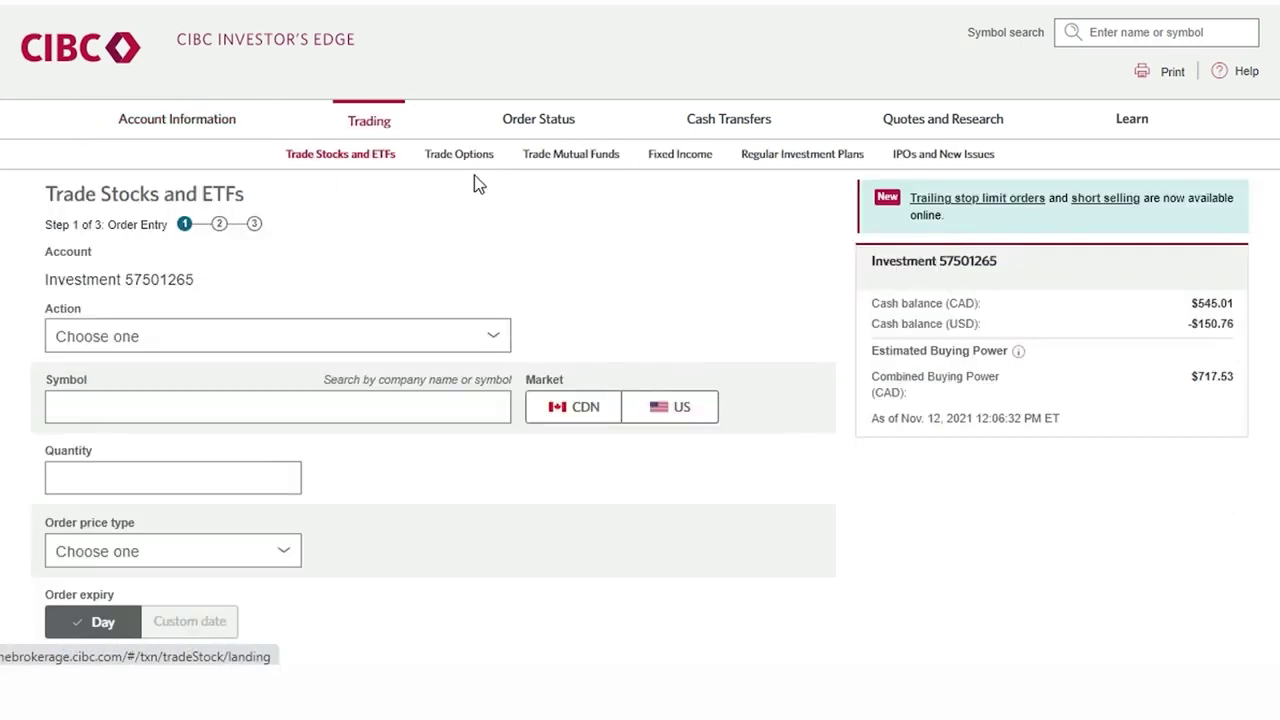
pyautogui.click(459, 155)
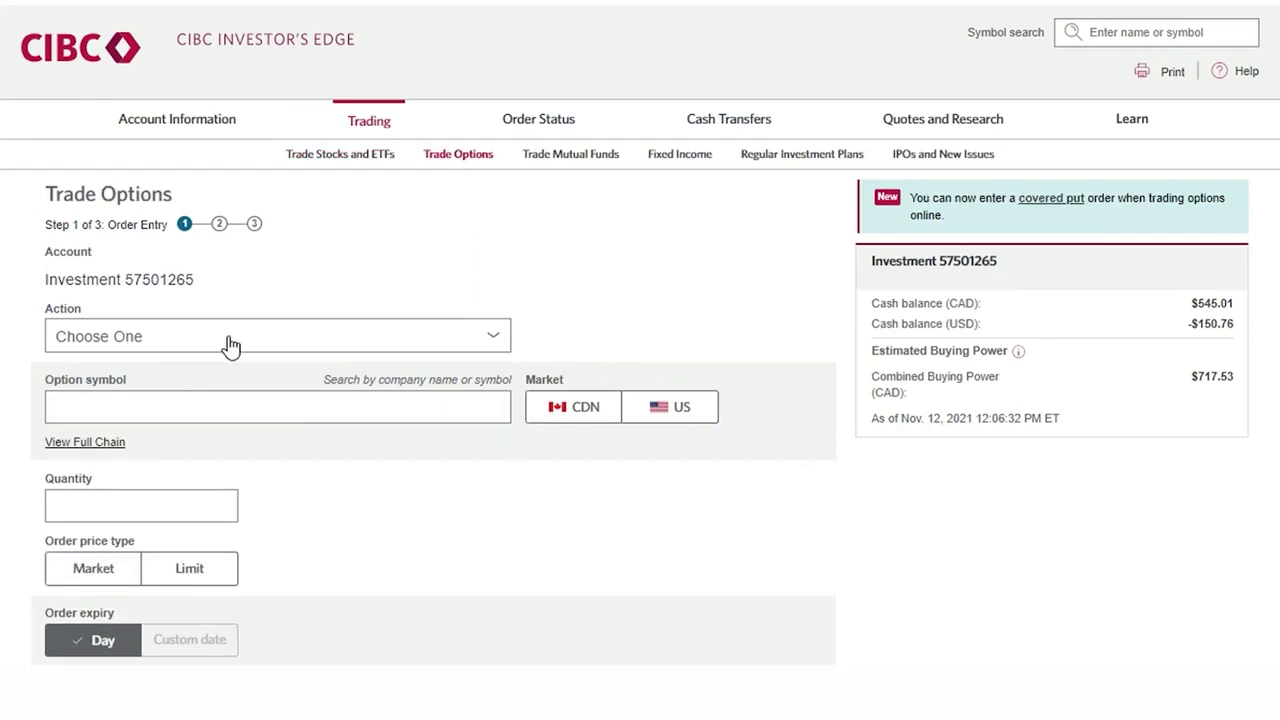
# - Choose Buy to Open for the CM (CDN) Jan 21 2022 $150.00 Call
pyautogui.click(231, 345)
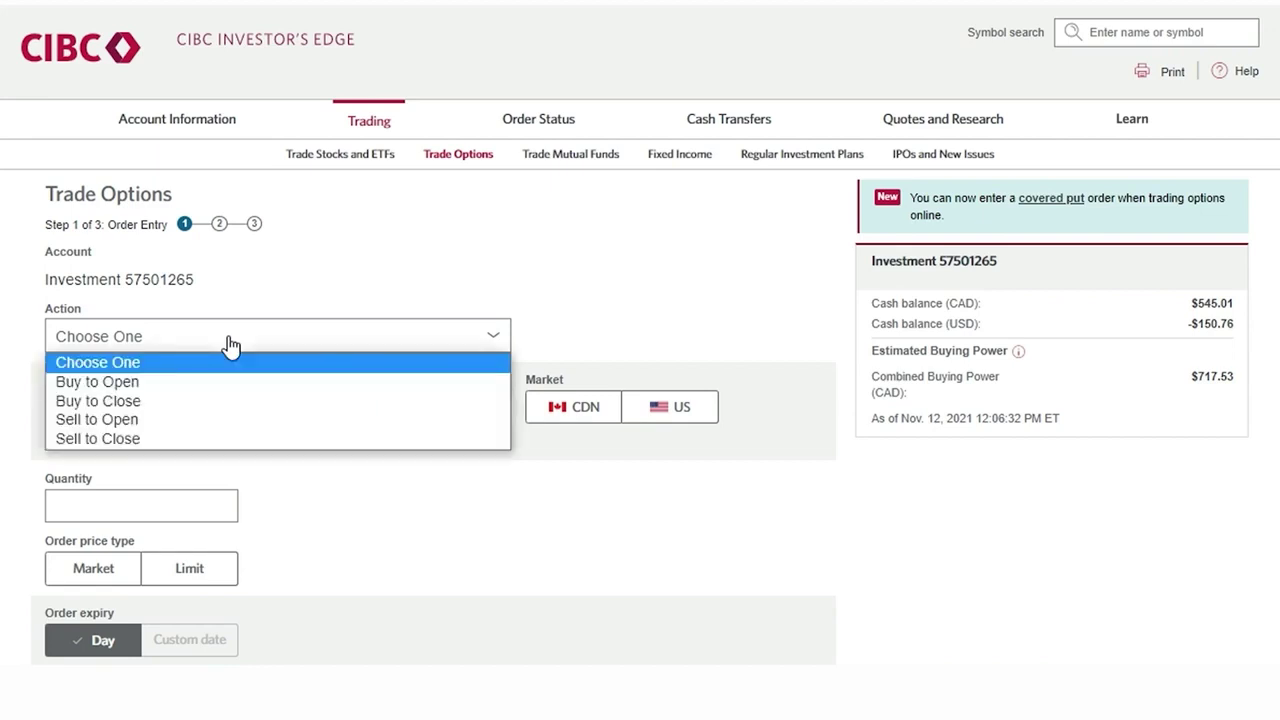
pyautogui.click(193, 386)
pyautogui.click(197, 393)
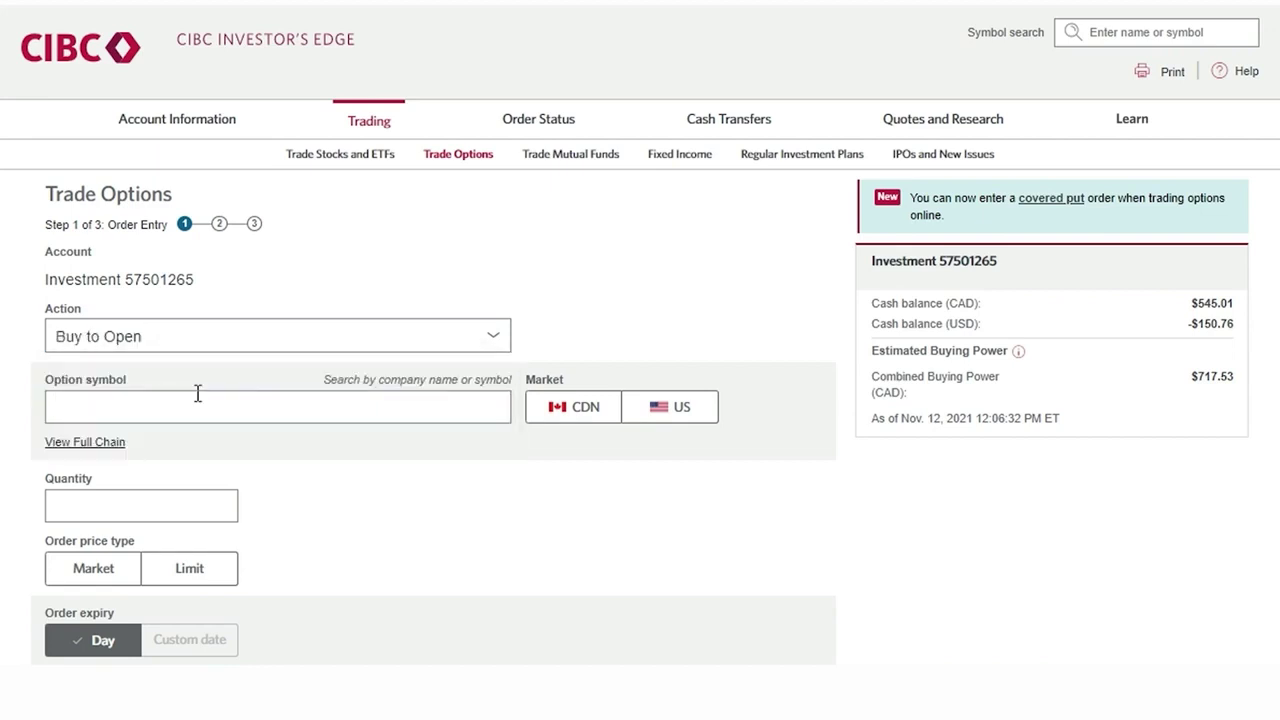
pyautogui.write('cm')
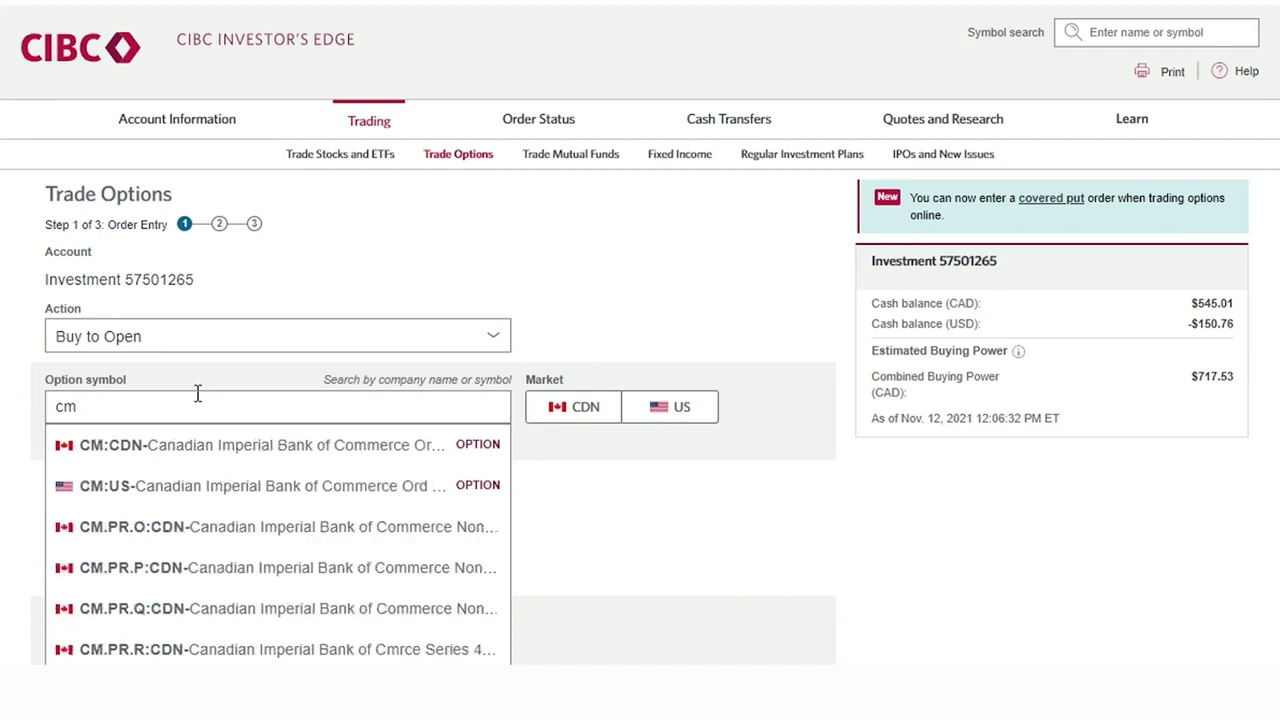
pyautogui.click(239, 451)
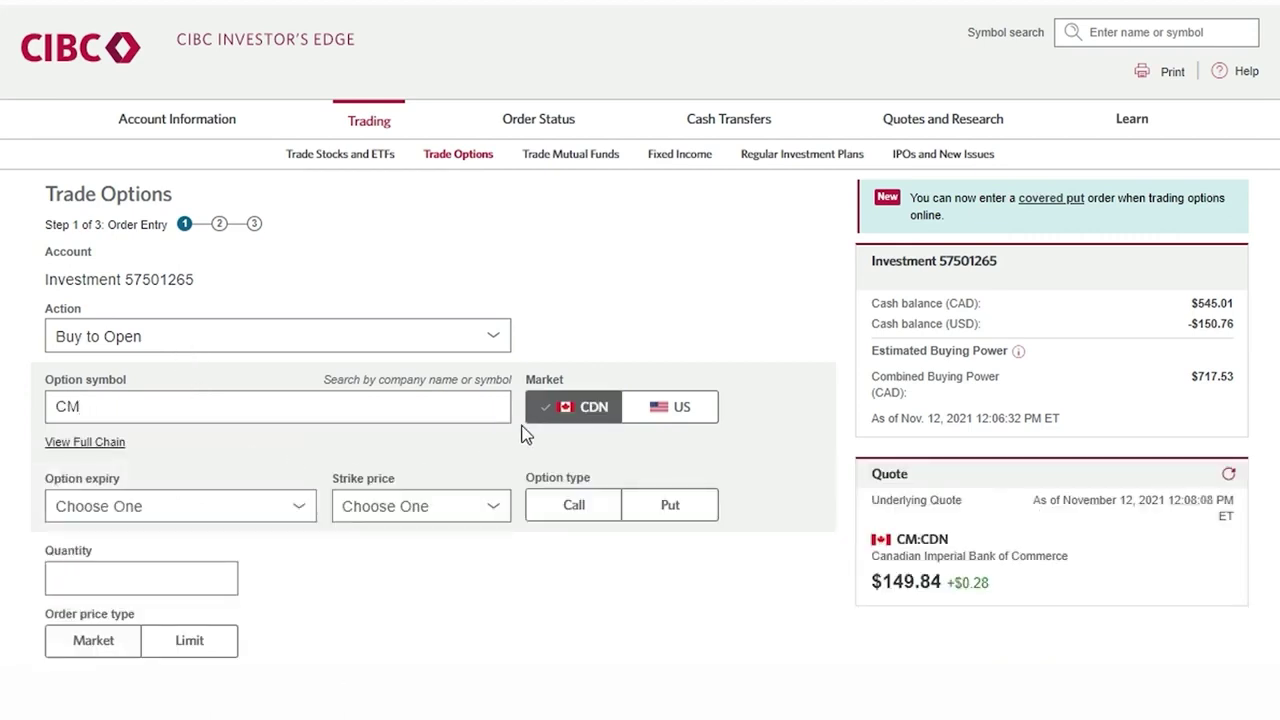
pyautogui.scroll(-1, 260, 417)
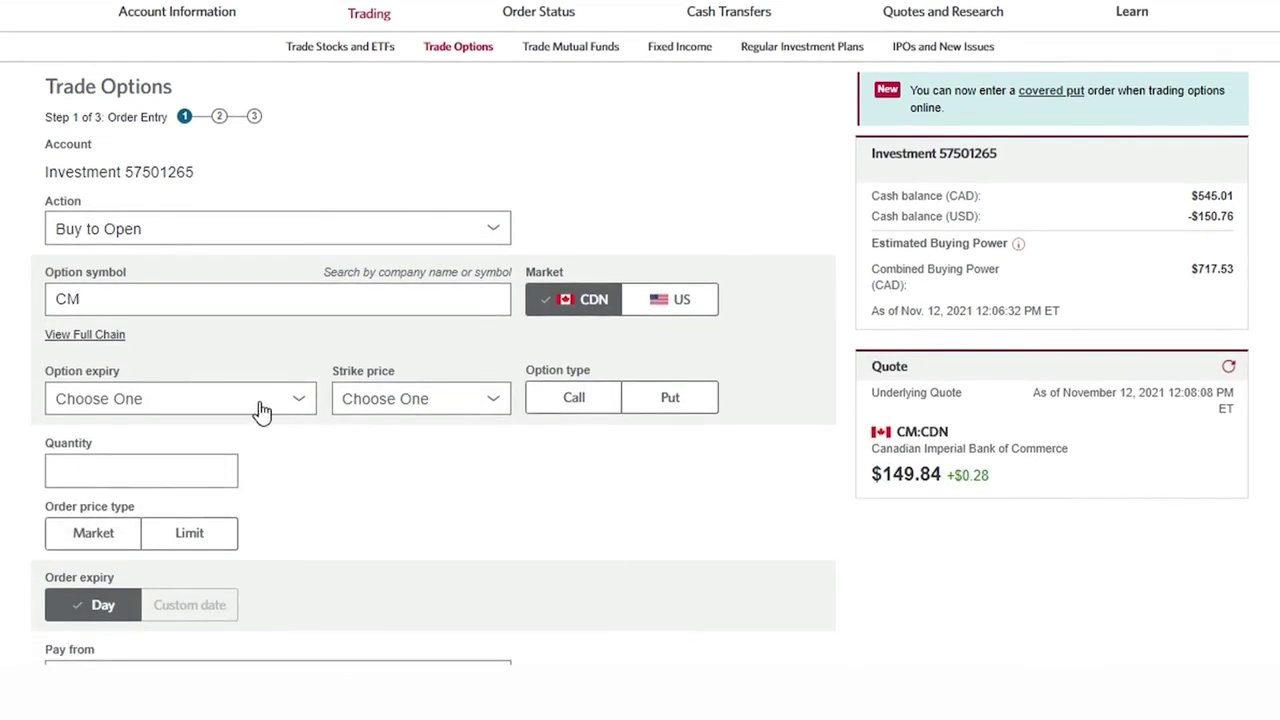
pyautogui.click(258, 408)
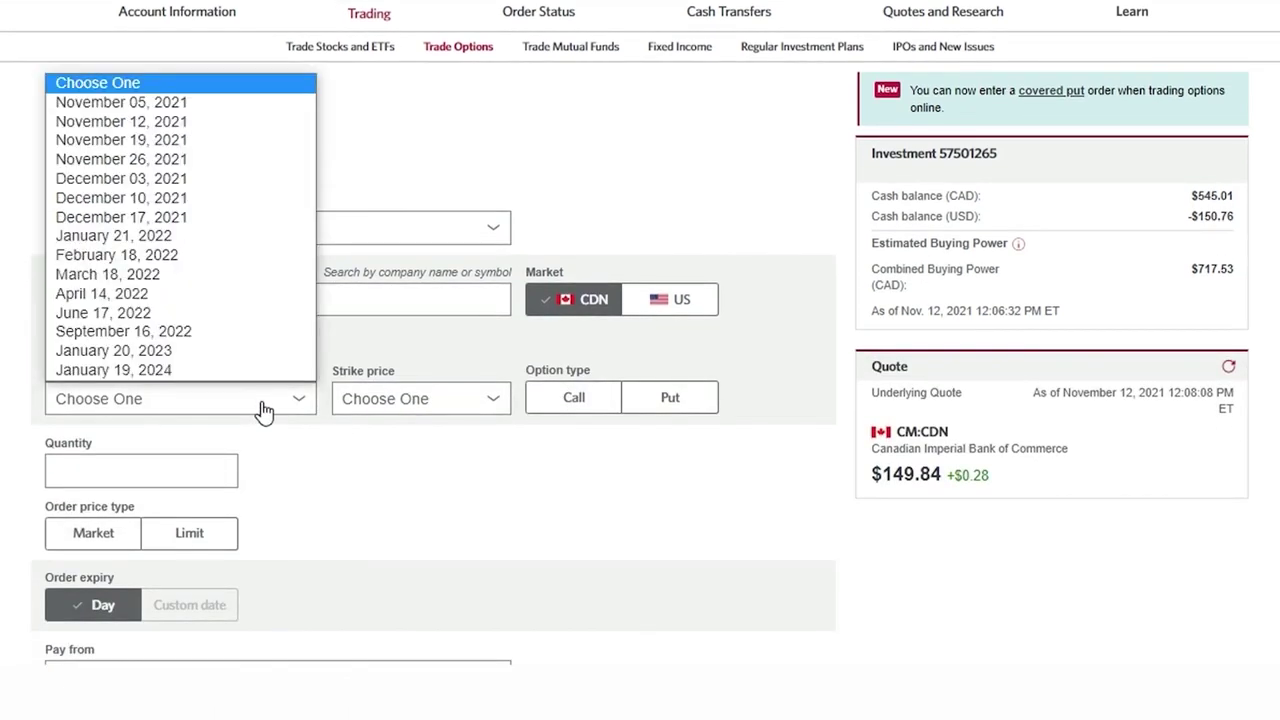
pyautogui.click(209, 235)
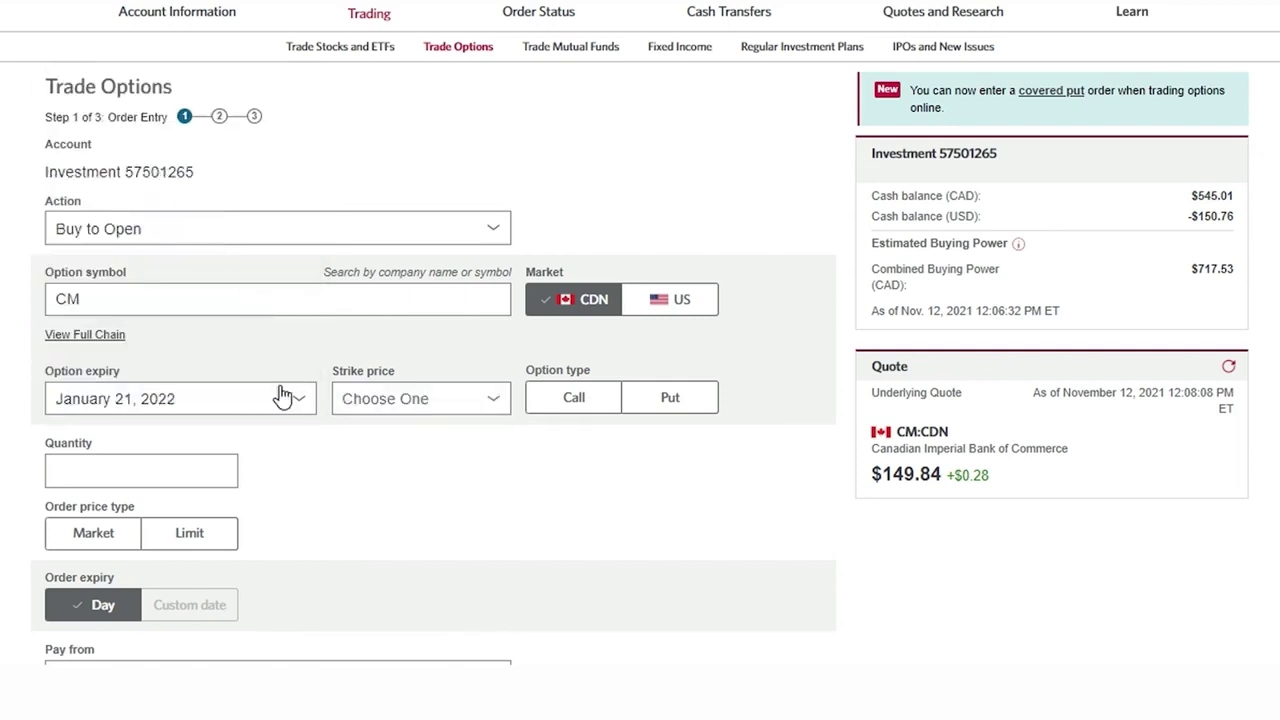
pyautogui.click(418, 400)
pyautogui.scroll(-5, 401, 294)
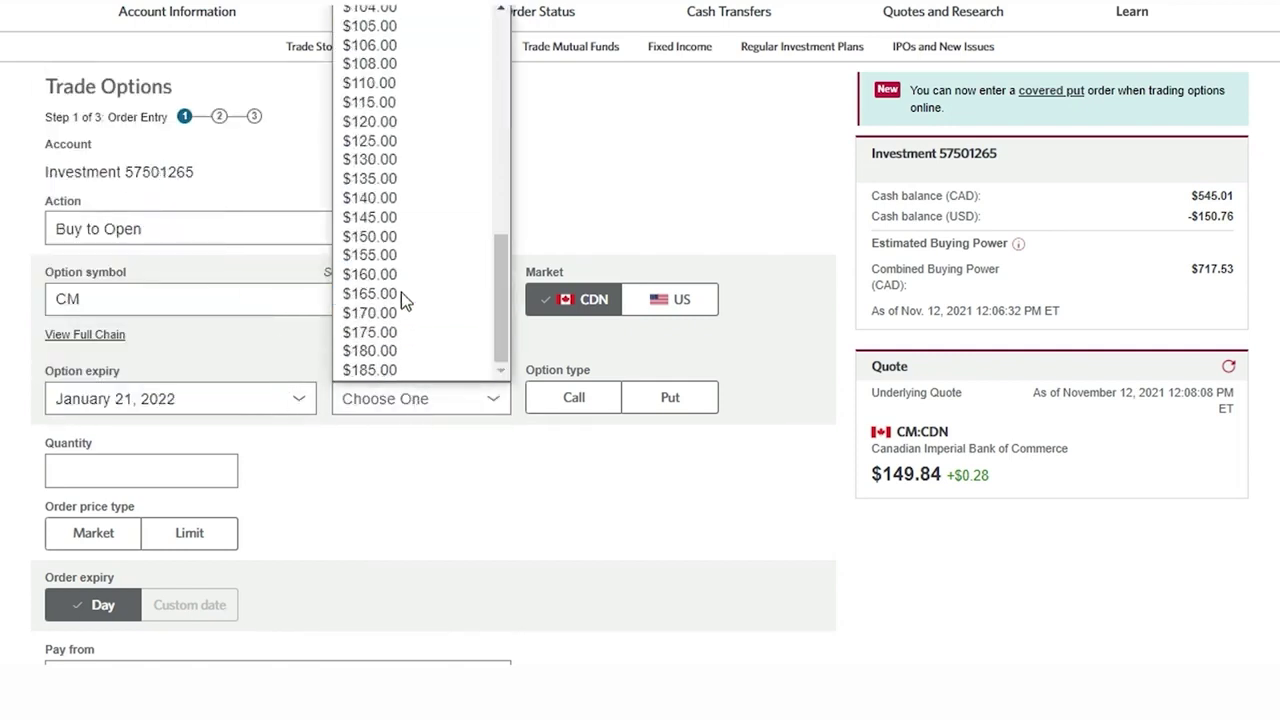
pyautogui.click(390, 237)
pyautogui.click(568, 410)
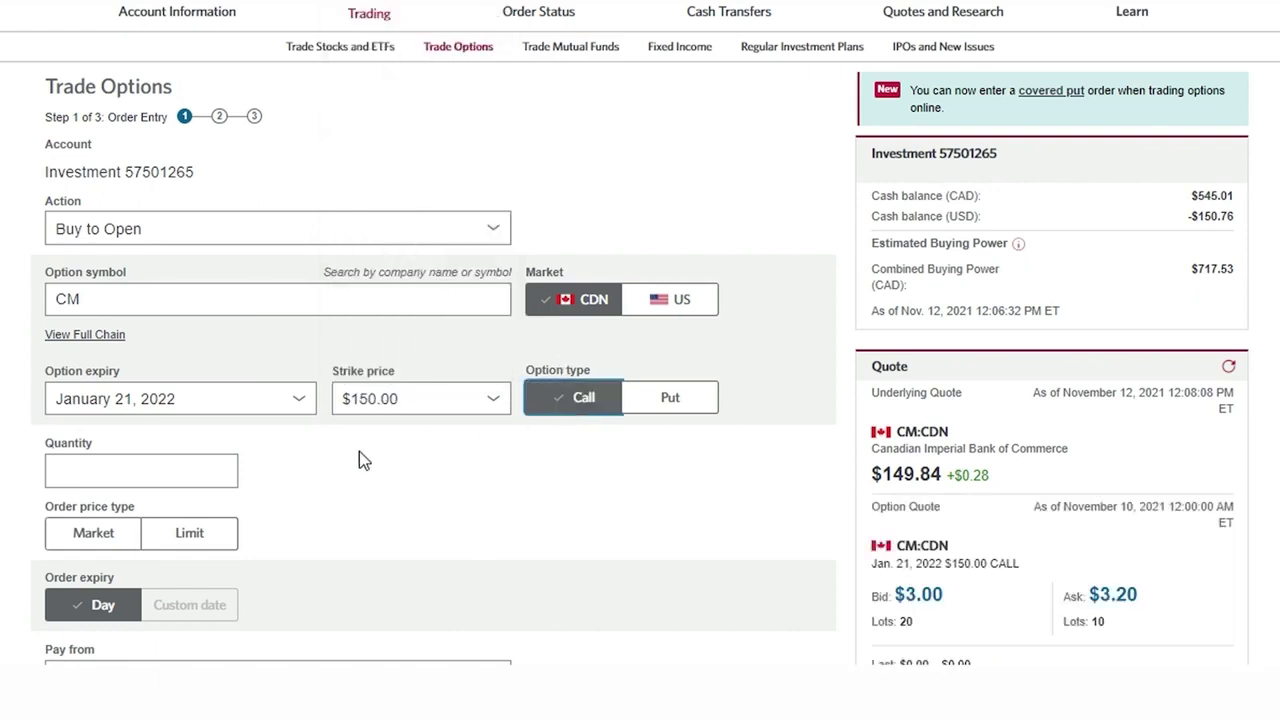
# - Enter a quantity of 10 contracts with a $3.00 limit price
pyautogui.click(152, 471)
pyautogui.write('10')
pyautogui.scroll(-1, 300, 477)
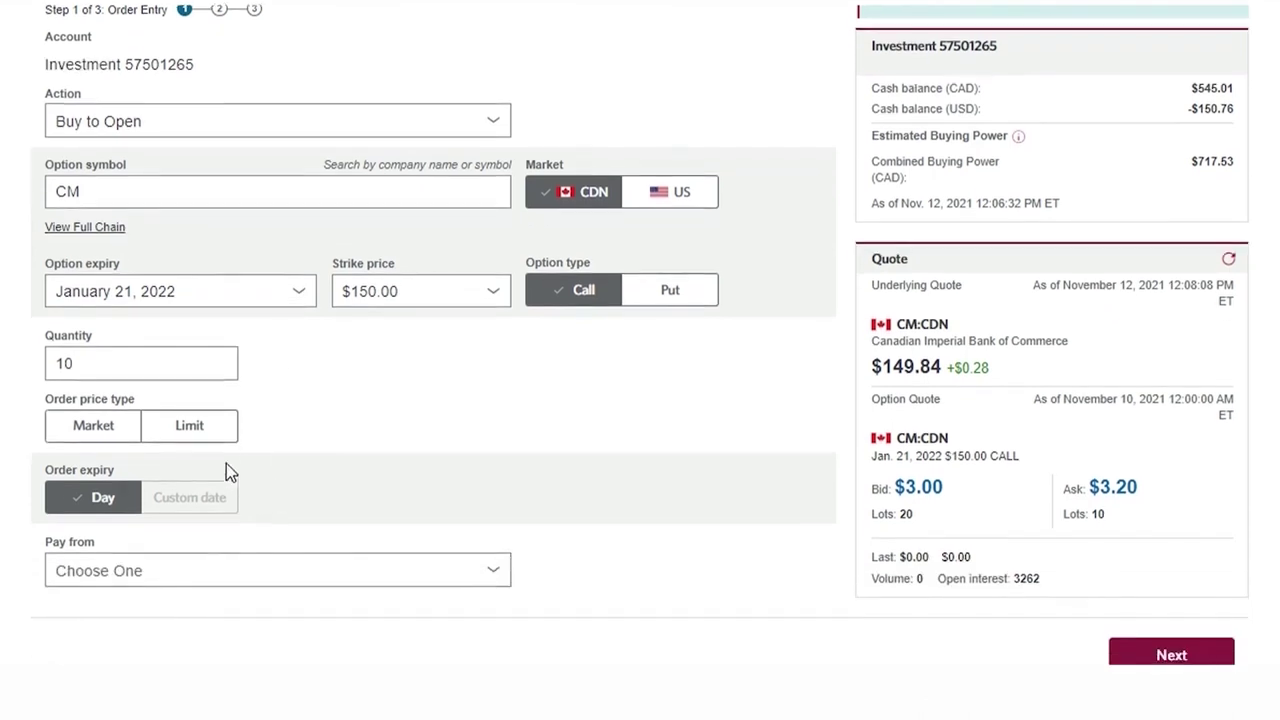
pyautogui.click(212, 430)
pyautogui.click(305, 424)
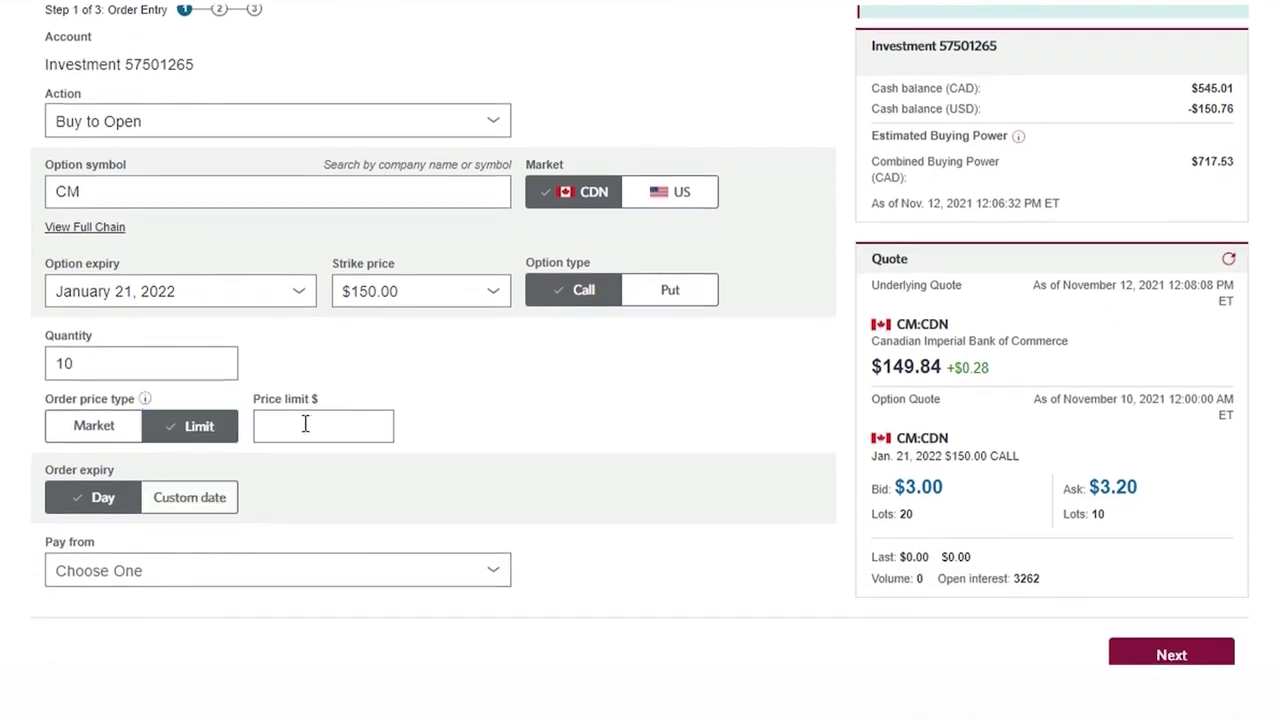
pyautogui.write('3.00')
# - Pay from the Investment Account (CAD) and continue to order verification
pyautogui.scroll(-1, 338, 470)
pyautogui.click(338, 467)
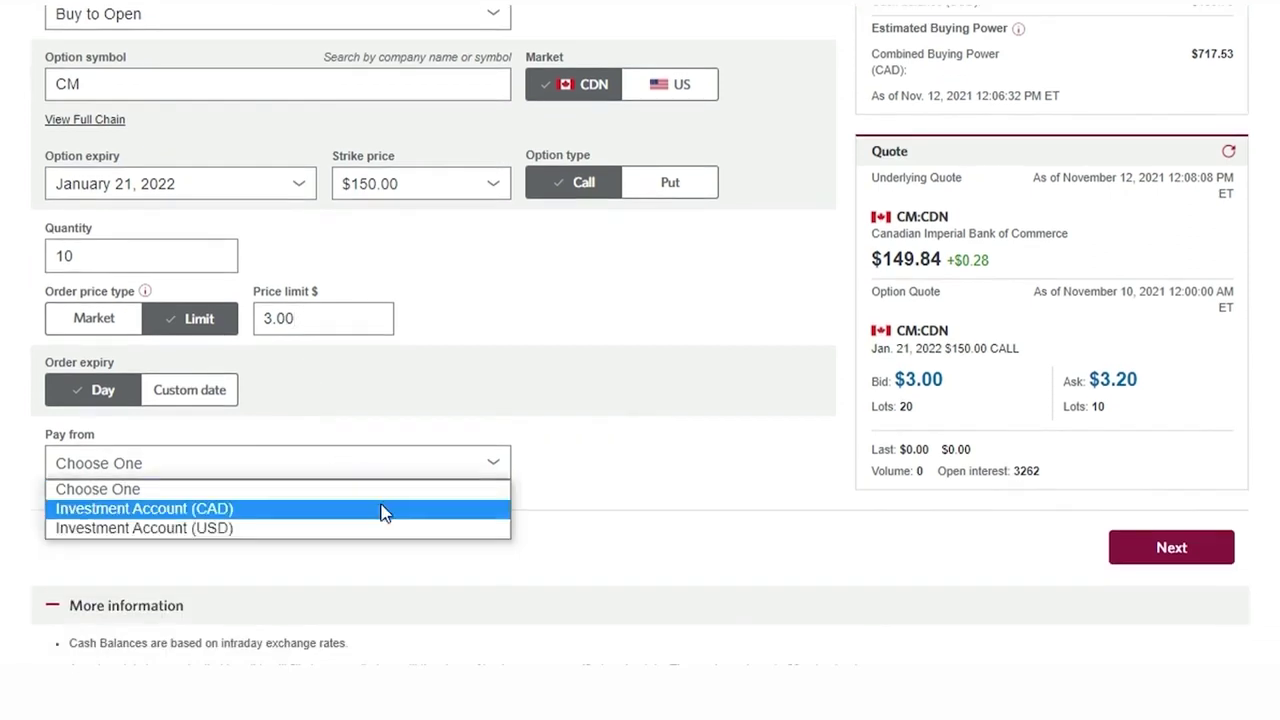
pyautogui.click(380, 512)
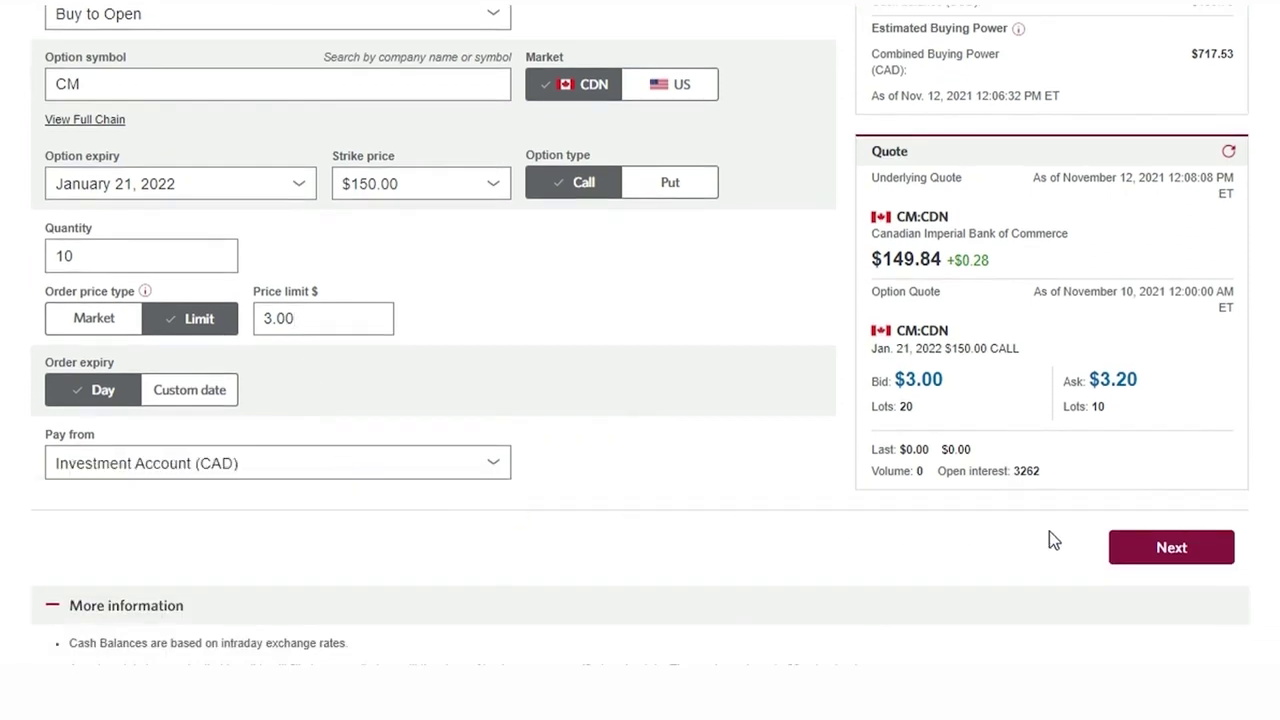
pyautogui.click(1171, 549)
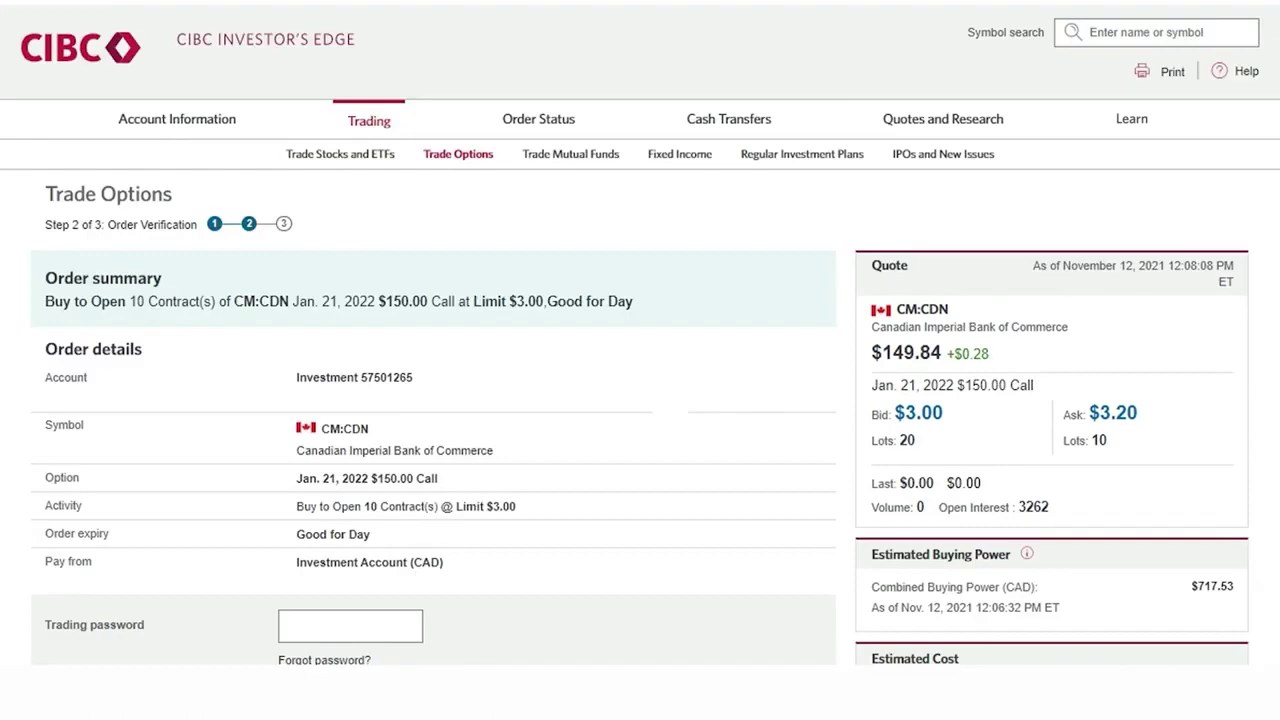
# - Return to the order form, switch the option to a Put, then go to the Learn page
pyautogui.scroll(-3, 340, 486)
pyautogui.click(145, 497)
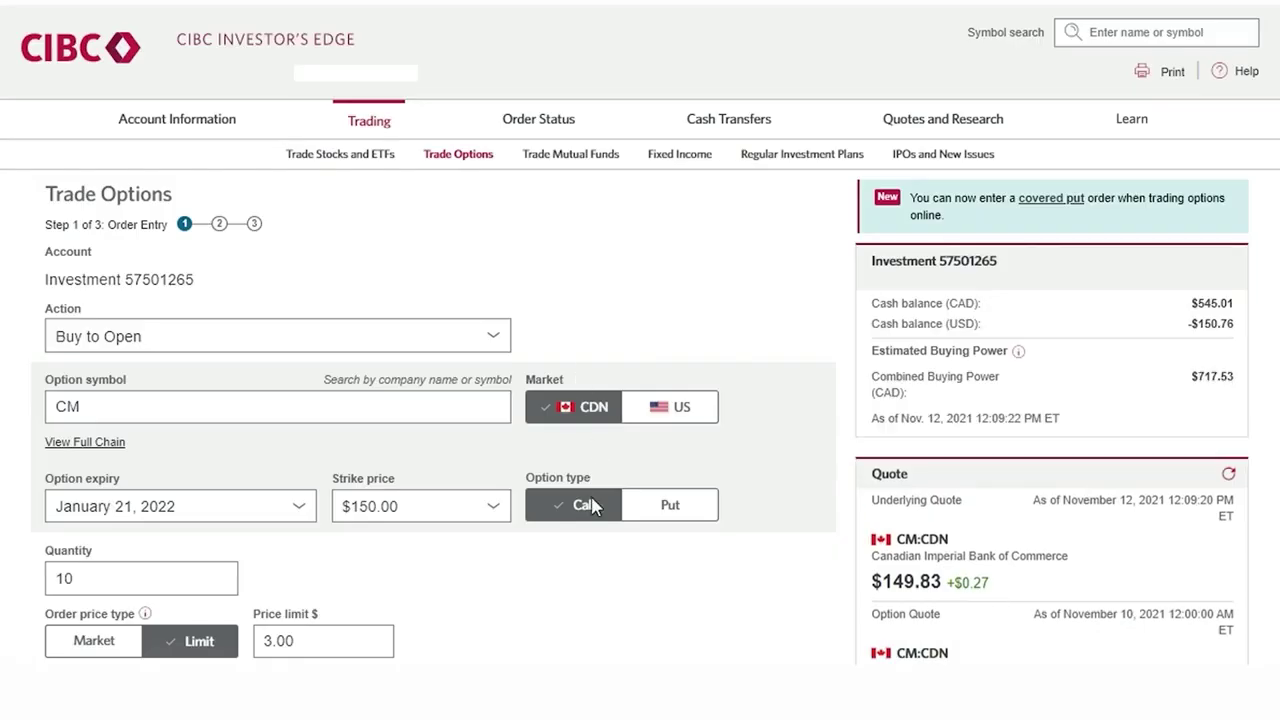
pyautogui.click(686, 521)
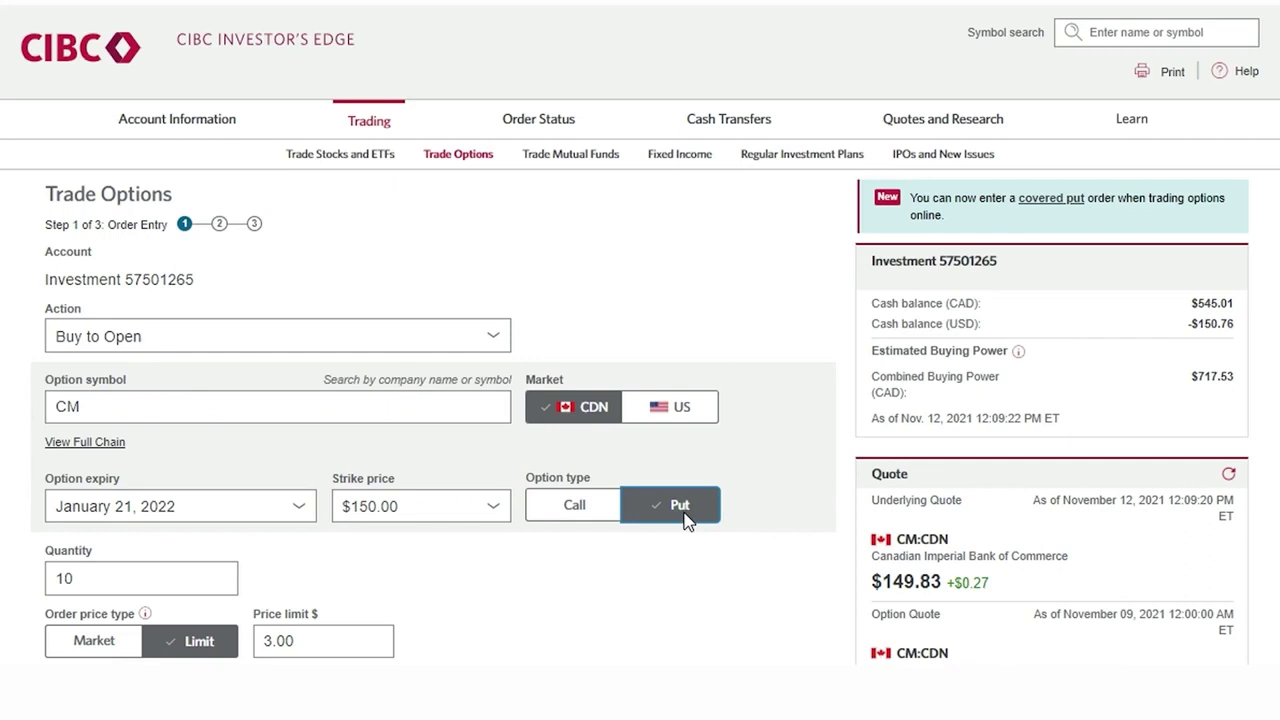
pyautogui.click(1158, 124)
# - Open the Options learning articles from the Learn page's investment types list
pyautogui.scroll(-6, 249, 614)
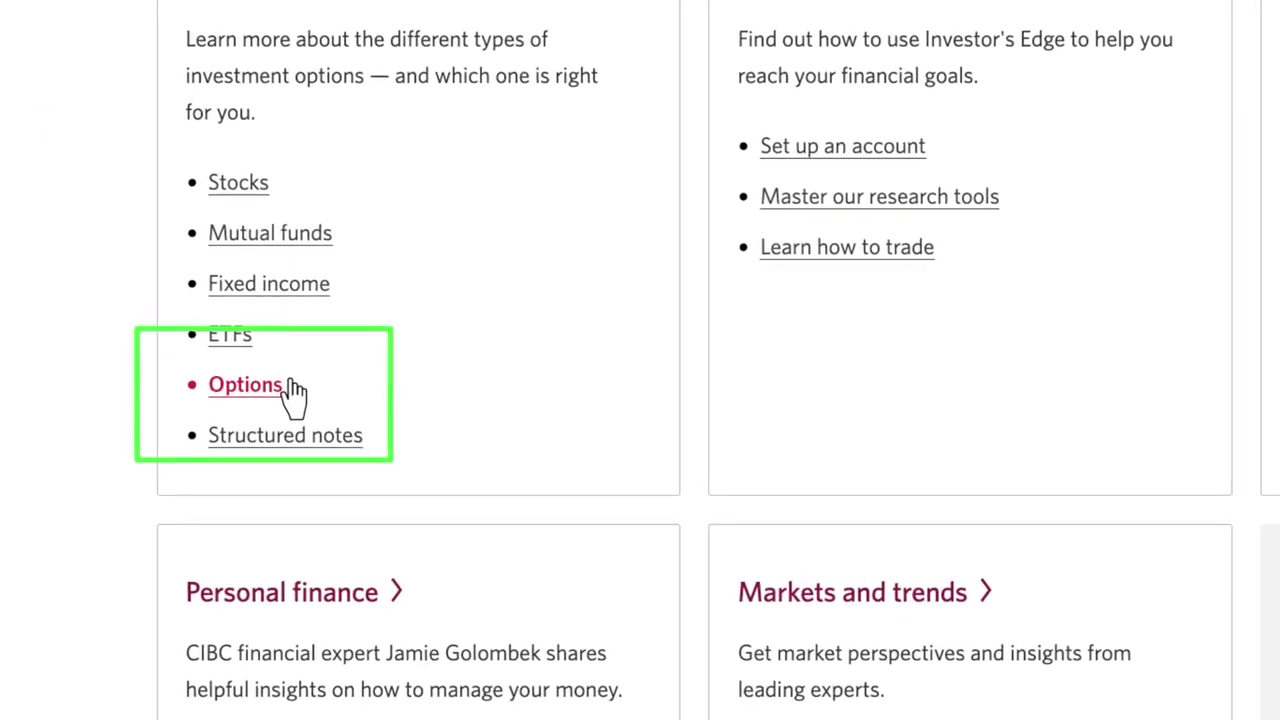
pyautogui.click(245, 385)
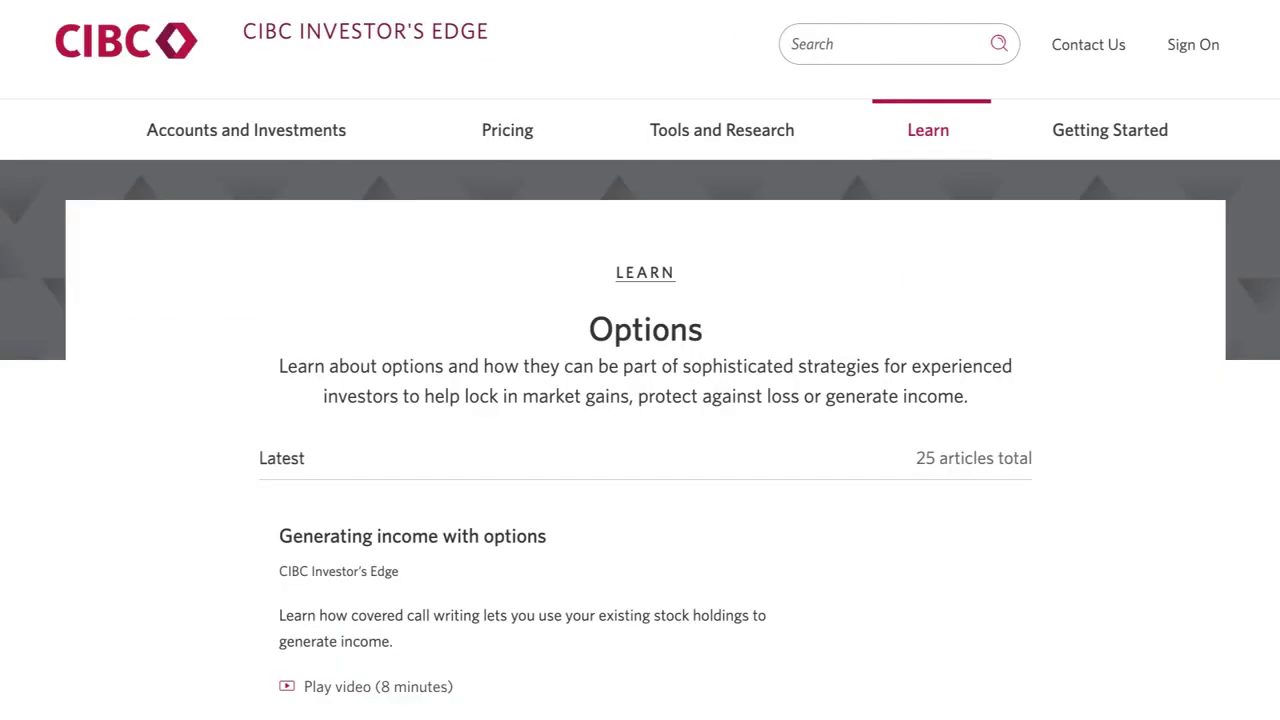